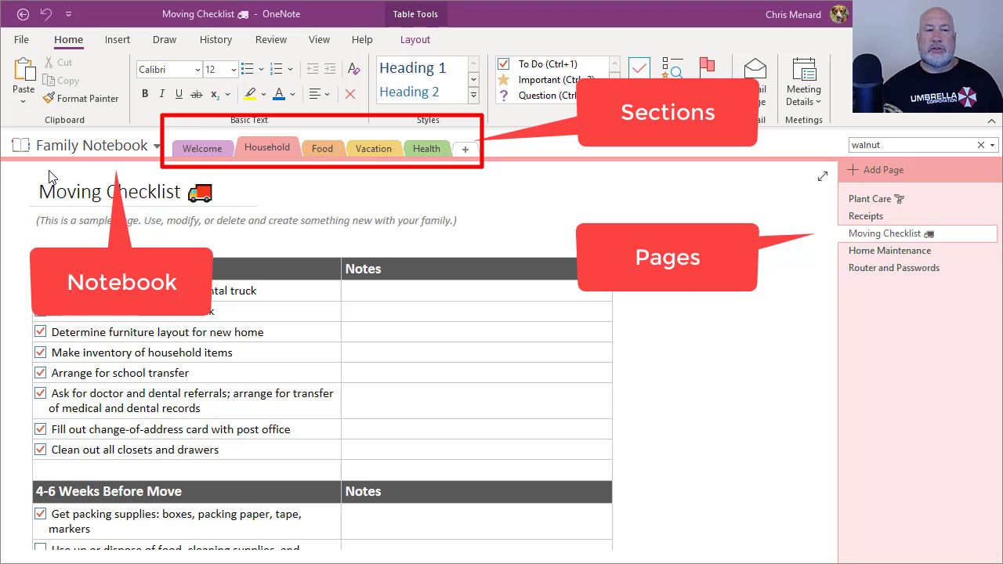
Step: Switch from the Family Notebook to the Clients notebook and open its 34210.0002 section
{"action": "left_click", "coordinate": [112, 153]}
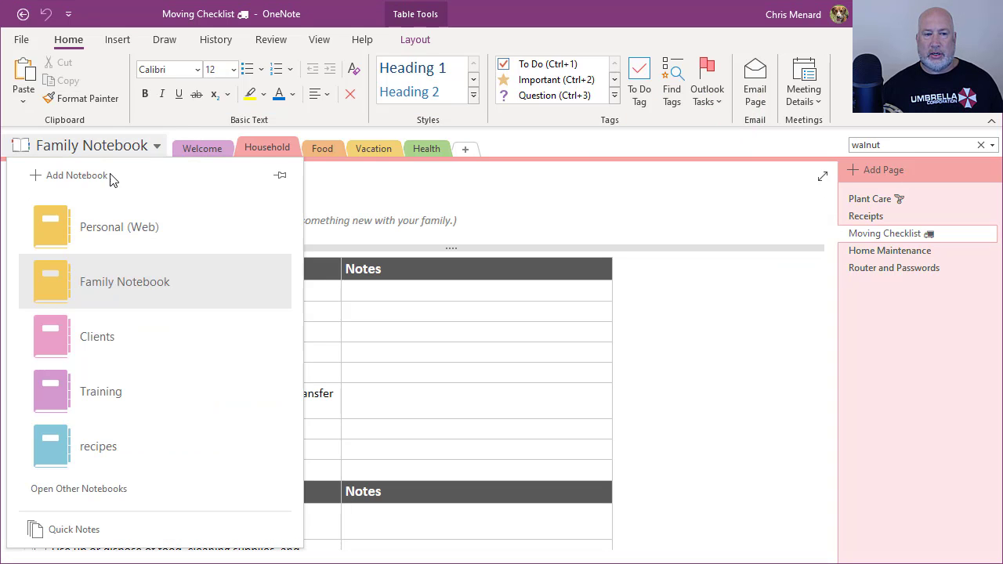
{"action": "left_click", "coordinate": [123, 351]}
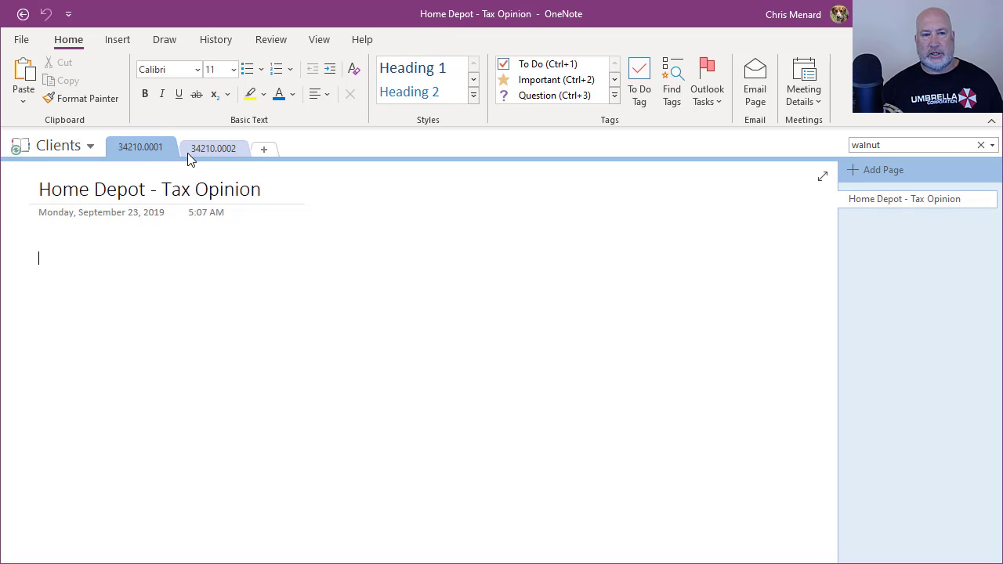
{"action": "left_click", "coordinate": [210, 153]}
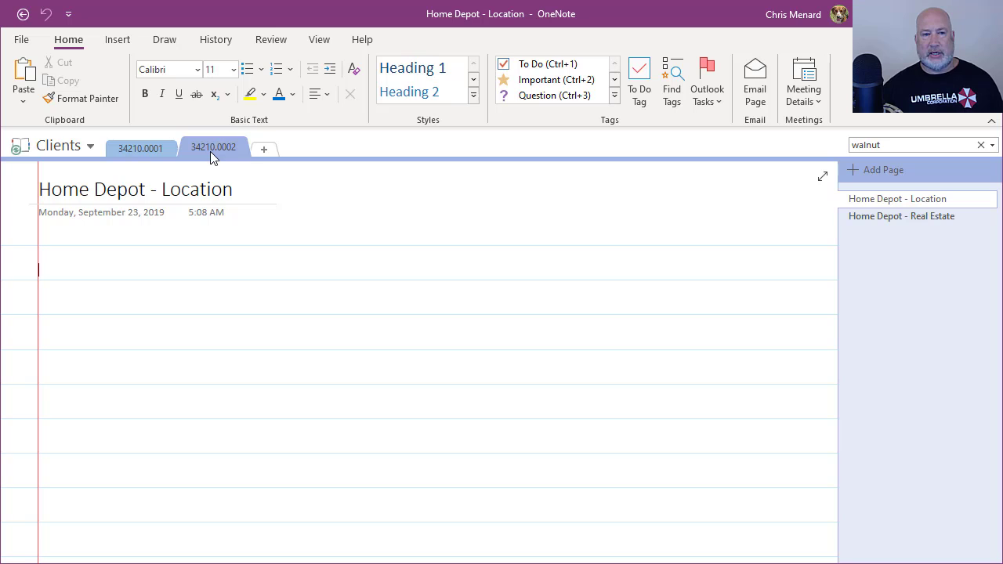
Step: Add a section named UGA to the Clients notebook and title its first page Terry College of Business
{"action": "left_click", "coordinate": [265, 150]}
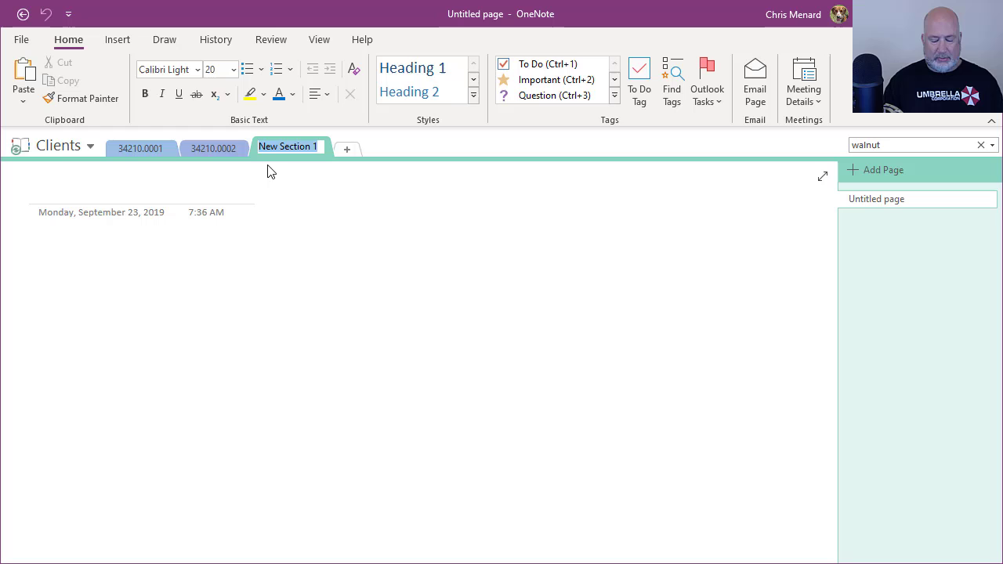
{"action": "type", "text": "UGA"}
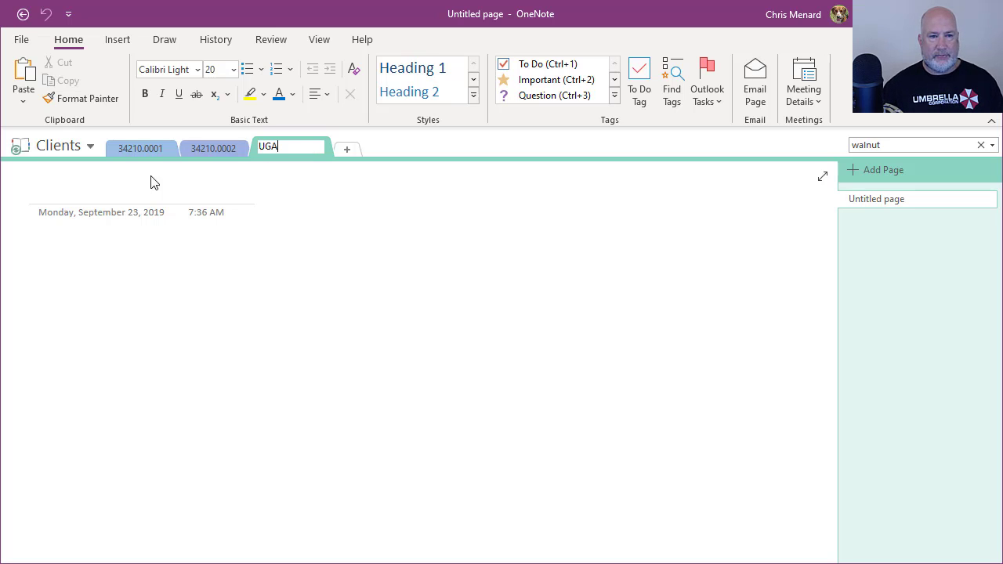
{"action": "left_click", "coordinate": [72, 188]}
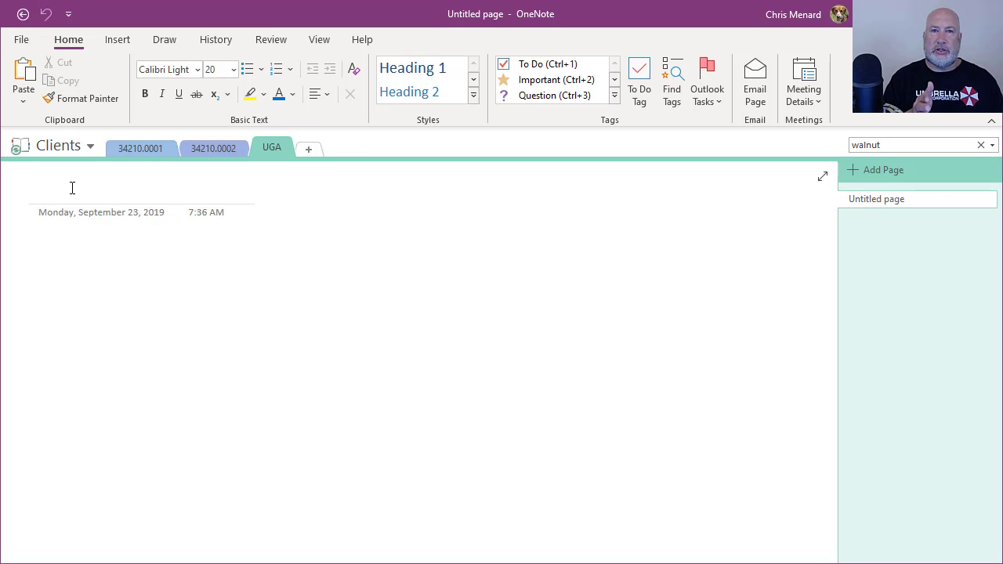
{"action": "type", "text": "Terry Coll"}
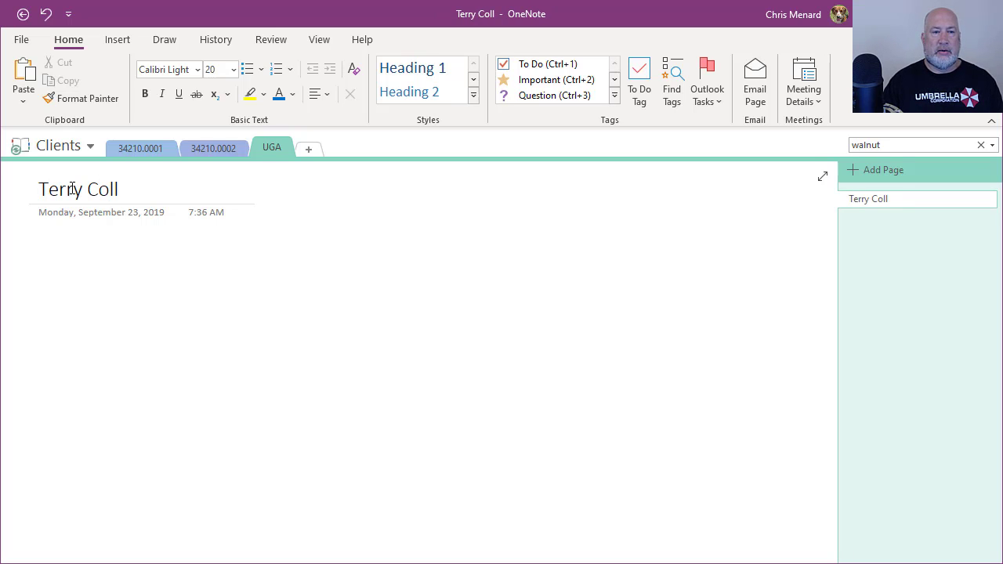
{"action": "type", "text": "ege of Business"}
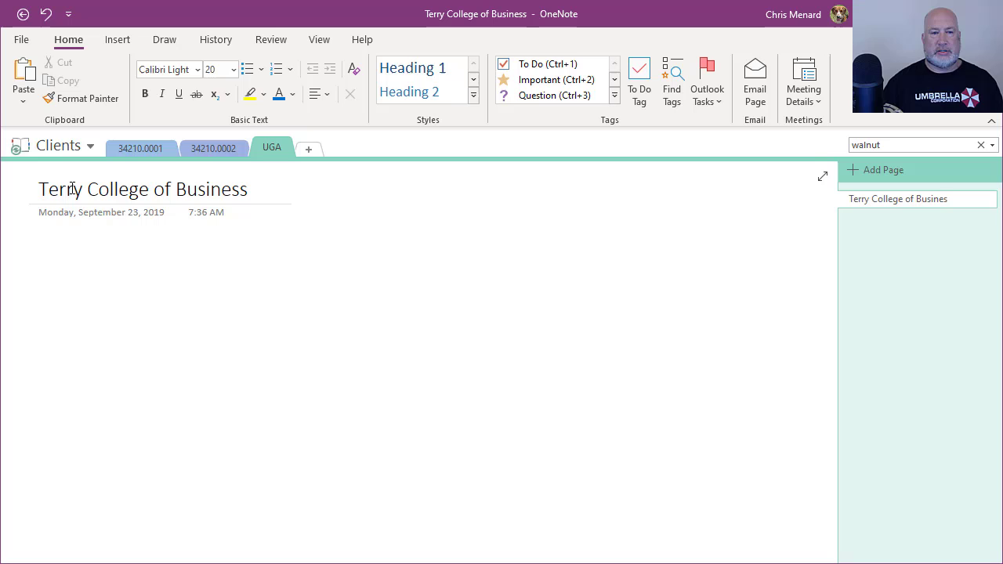
{"action": "key", "text": "Return"}
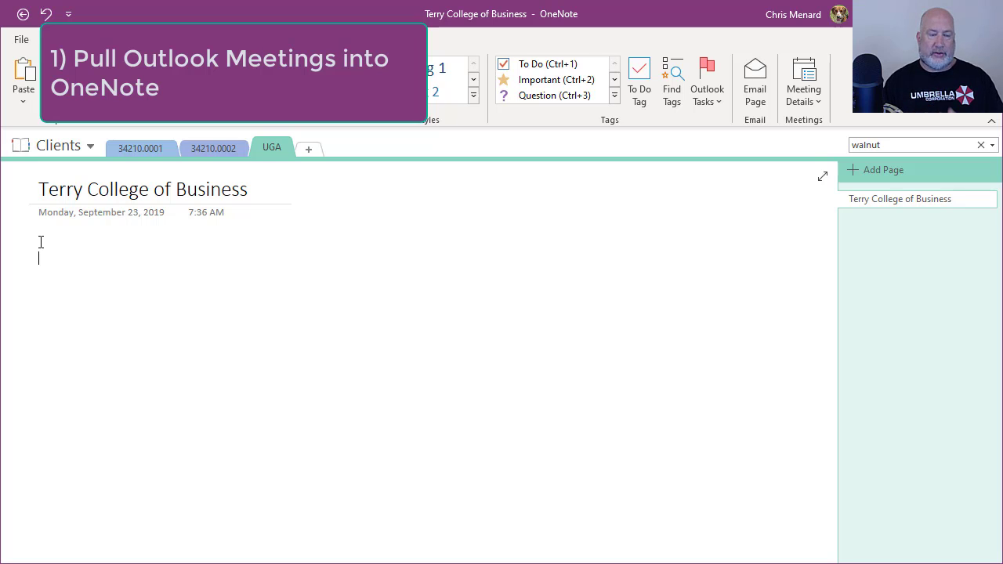
Step: Check the September 23 meeting in the Outlook calendar and insert its details, Meeting to discuss next steps, into the OneNote page
{"action": "key", "text": "alt+Tab"}
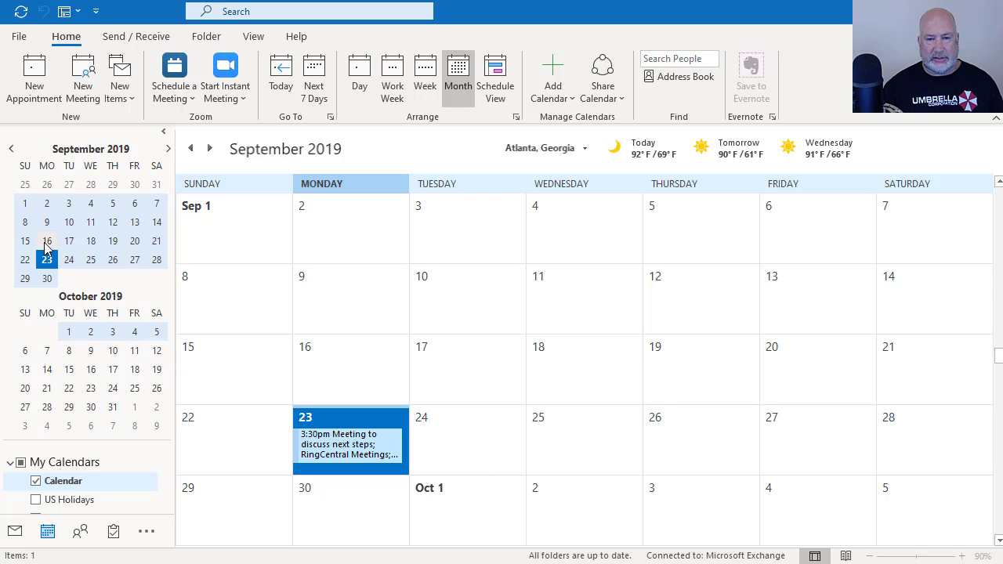
{"action": "key", "text": "alt+Tab"}
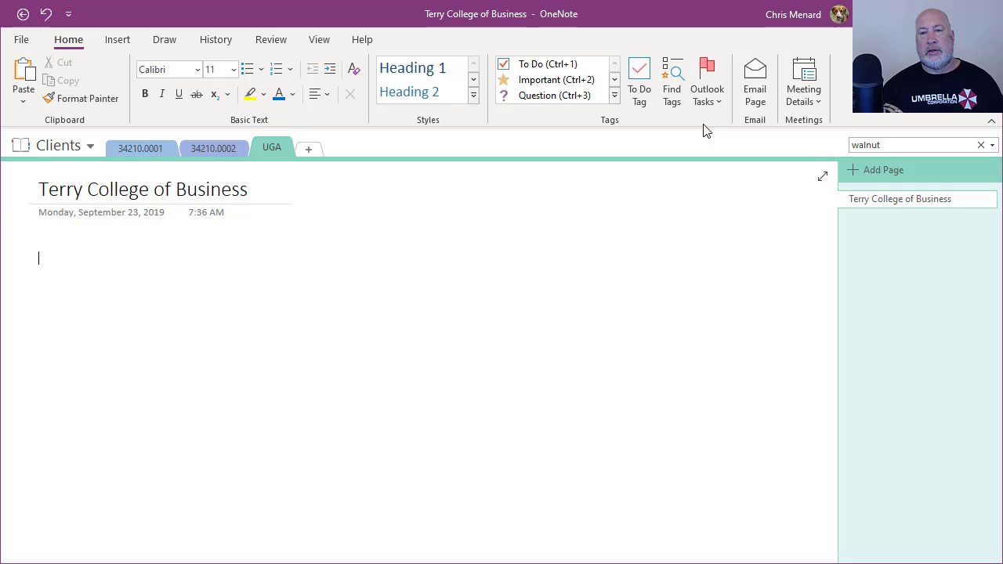
{"action": "left_click", "coordinate": [805, 102]}
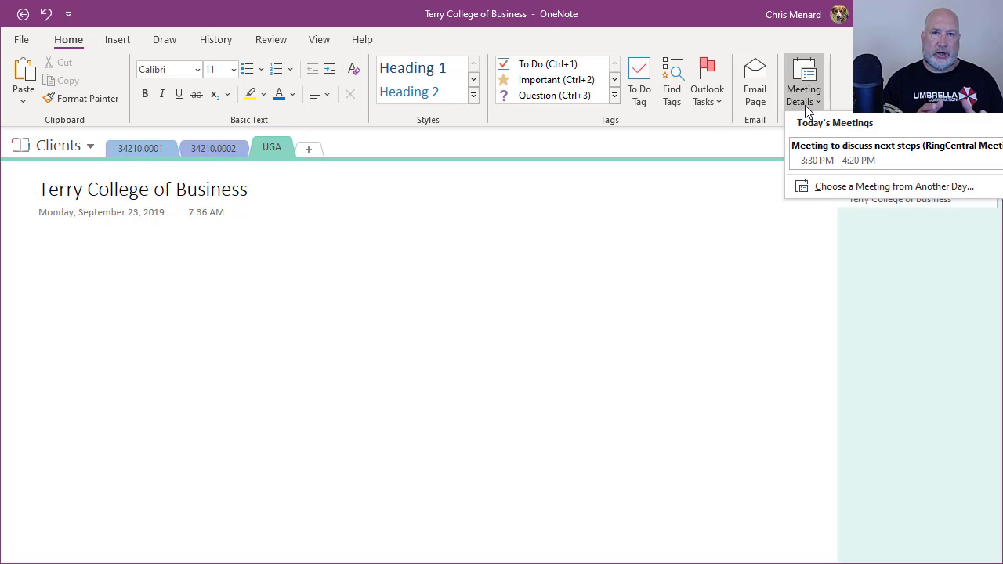
{"action": "left_click", "coordinate": [862, 171]}
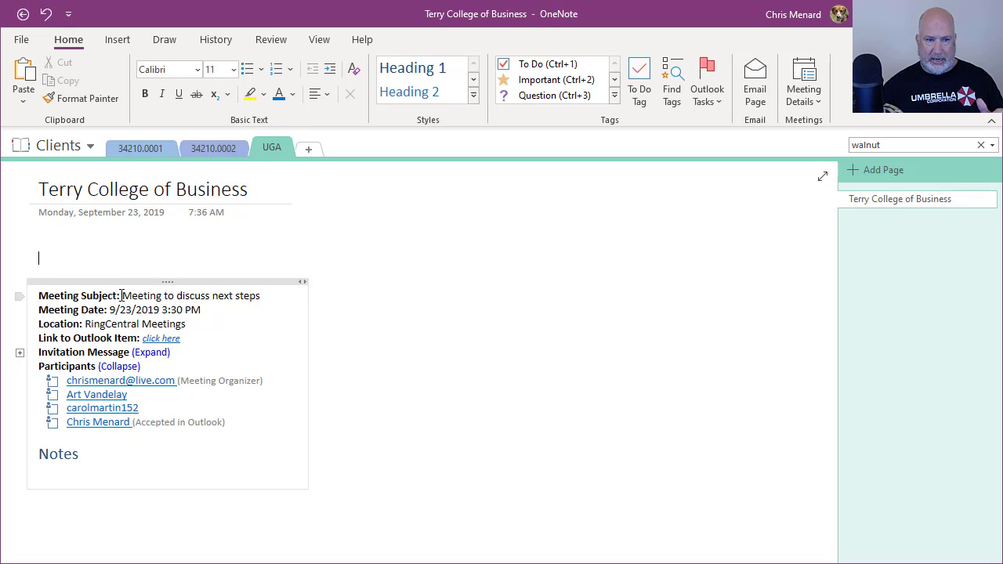
Step: Mark all four listed meeting participants as in attendance
{"action": "left_click", "coordinate": [53, 395]}
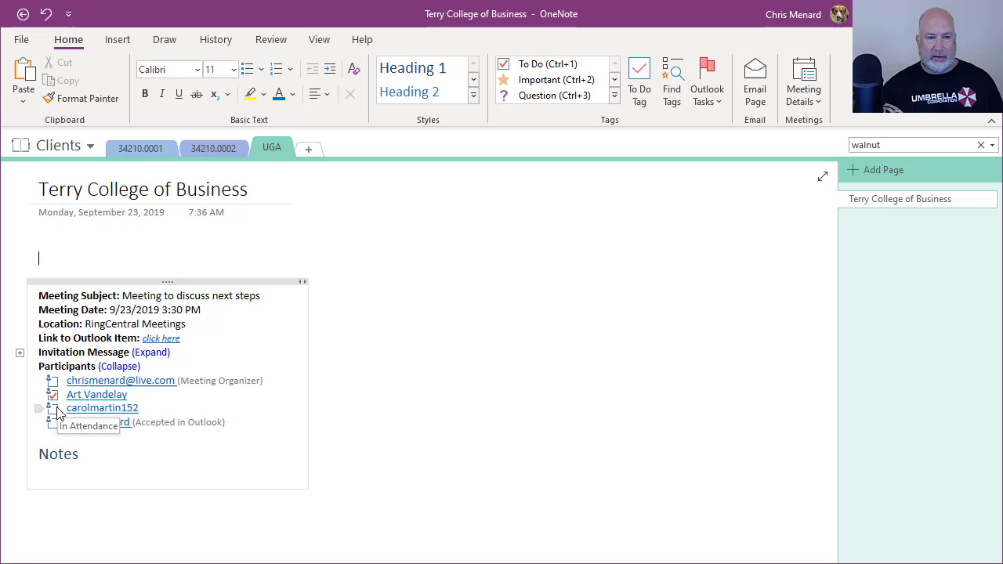
{"action": "left_click", "coordinate": [52, 409]}
{"action": "left_click", "coordinate": [52, 423]}
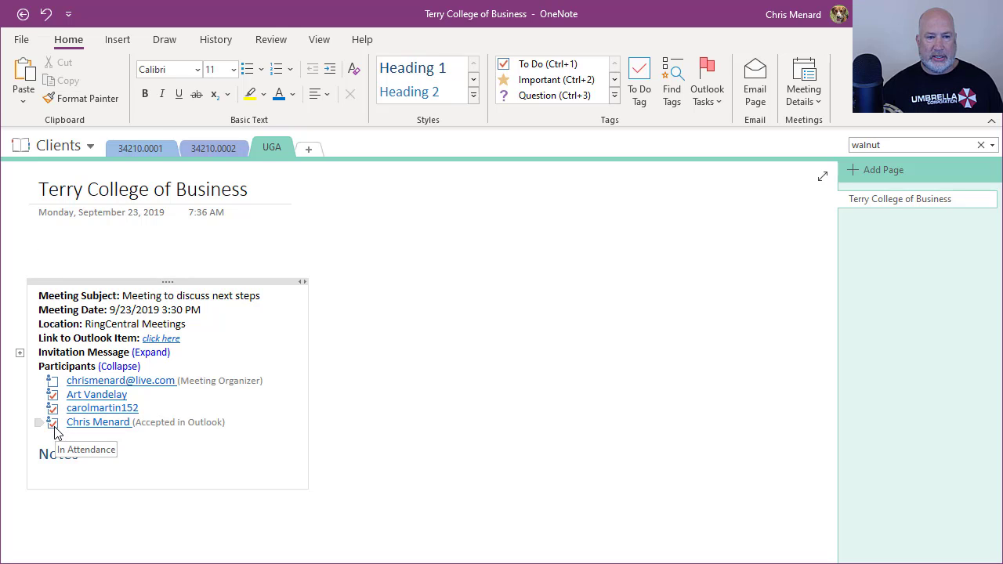
{"action": "left_click", "coordinate": [53, 381]}
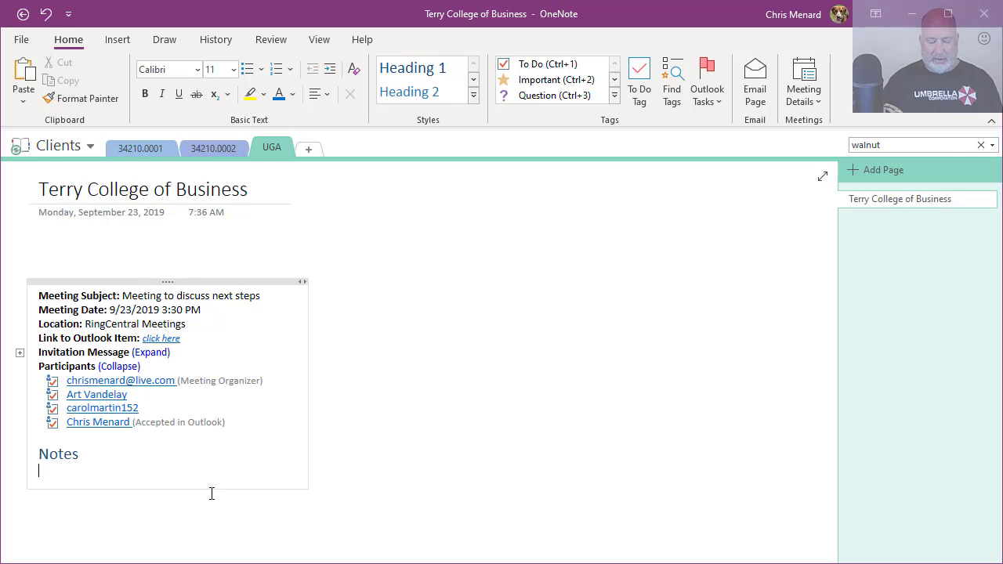
Step: Enter TEST and TEST 2 as separate lines under the meeting's Notes heading
{"action": "type", "text": "TEST"}
{"action": "key", "text": "Return"}
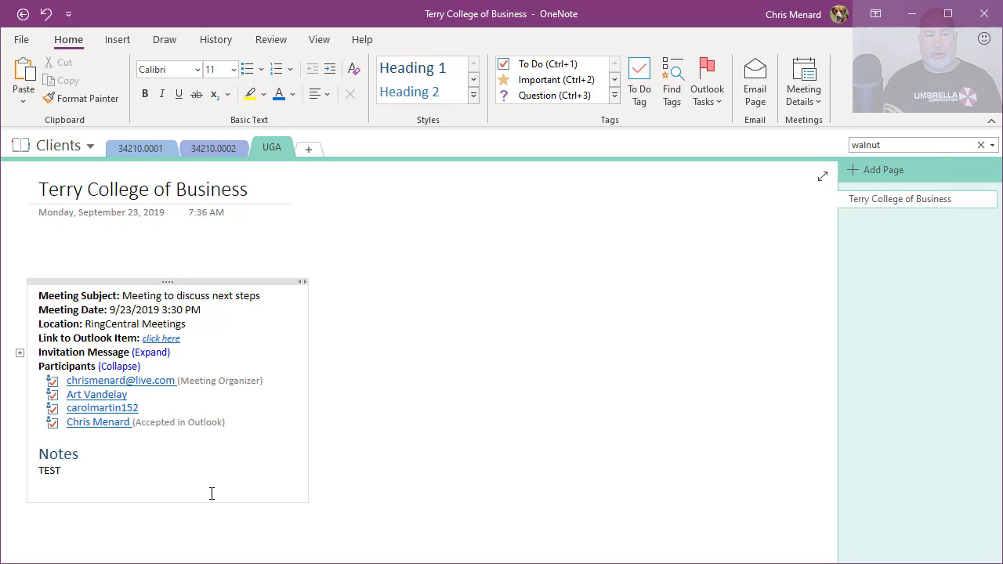
{"action": "type", "text": "TEST 2"}
{"action": "key", "text": "Return"}
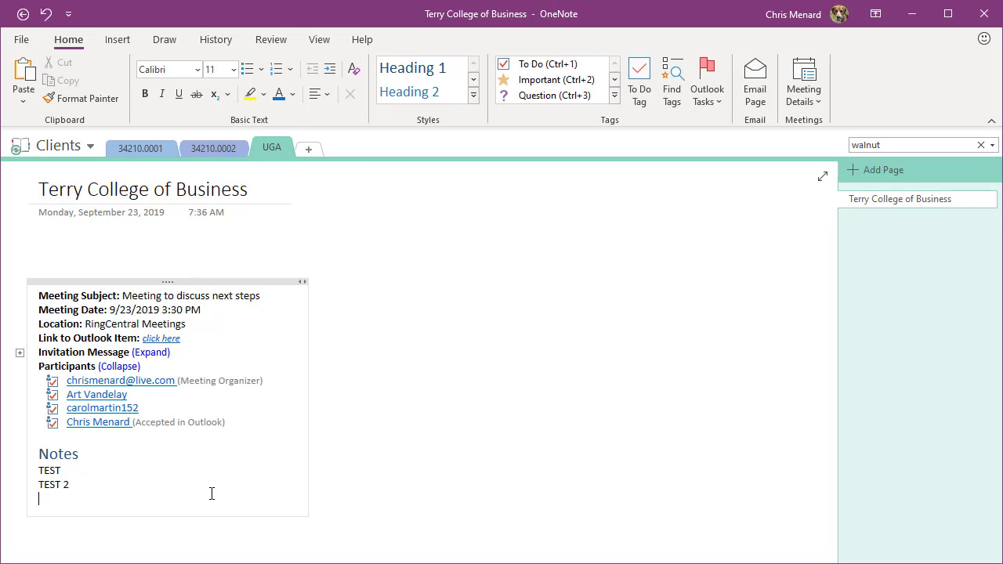
Step: Create an email of the Terry College of Business page, review its recipients and meeting notes, and discard the draft
{"action": "left_click", "coordinate": [757, 103]}
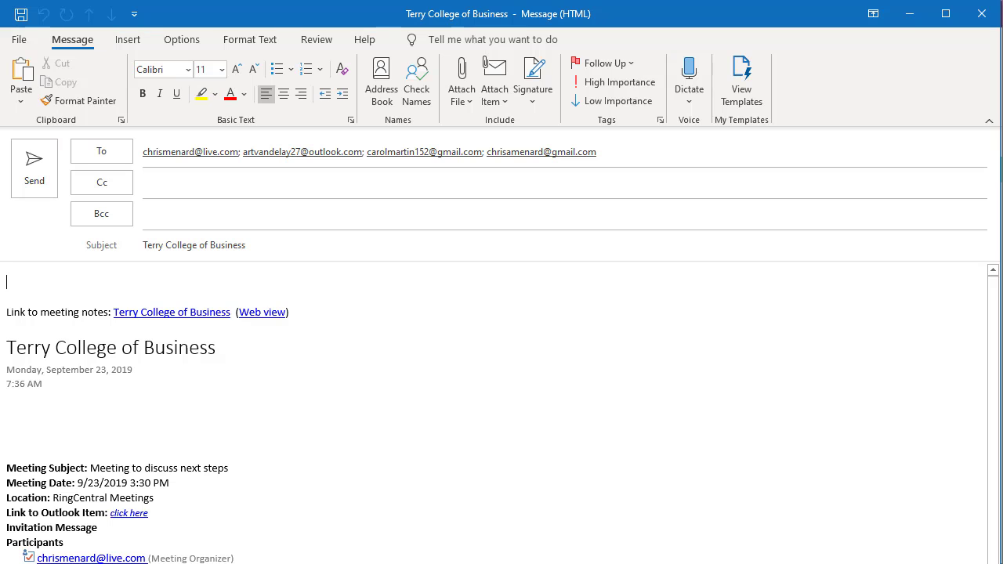
{"action": "left_click_drag", "start_coordinate": [426, 563], "coordinate": [432, 537]}
{"action": "scroll", "coordinate": [482, 337], "scroll_direction": "down", "scroll_amount": 3}
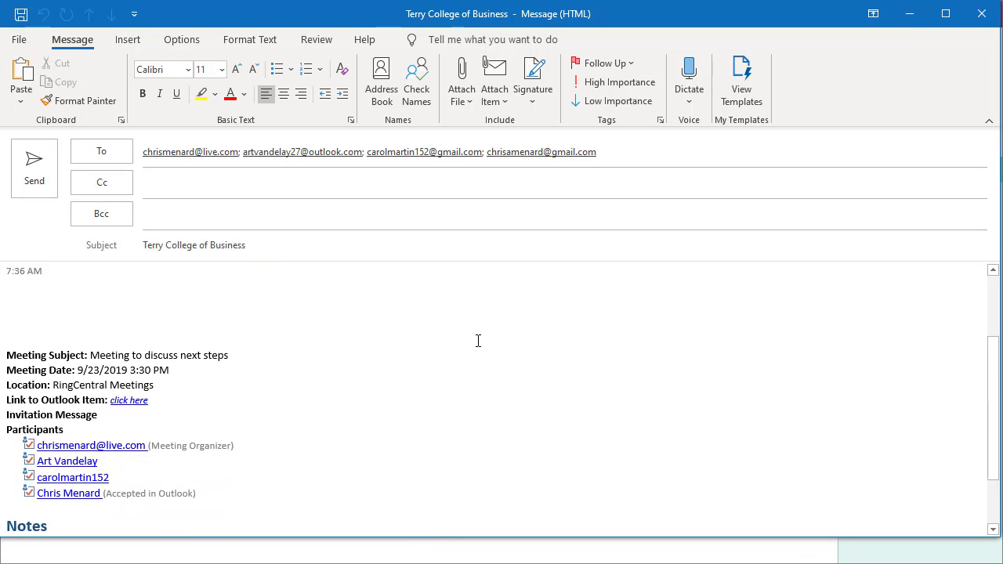
{"action": "scroll", "coordinate": [478, 341], "scroll_direction": "down", "scroll_amount": 2}
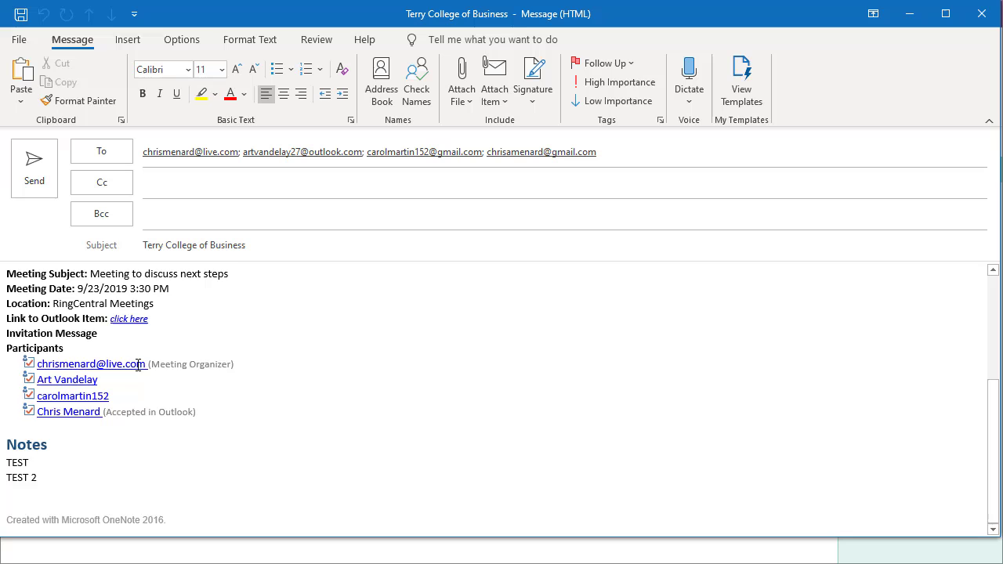
{"action": "scroll", "coordinate": [138, 365], "scroll_direction": "up", "scroll_amount": 5}
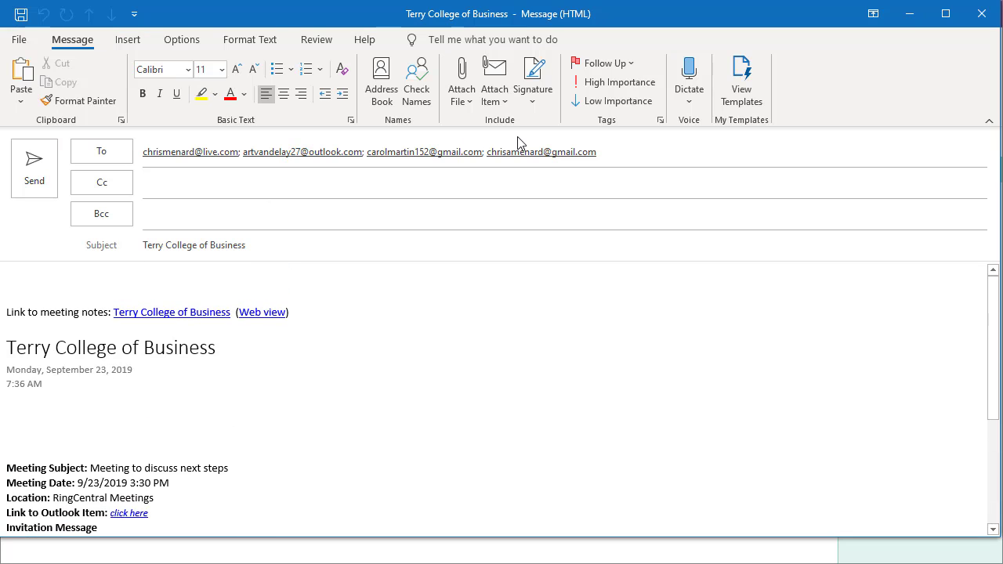
{"action": "left_click", "coordinate": [982, 14]}
{"action": "left_click", "coordinate": [649, 521]}
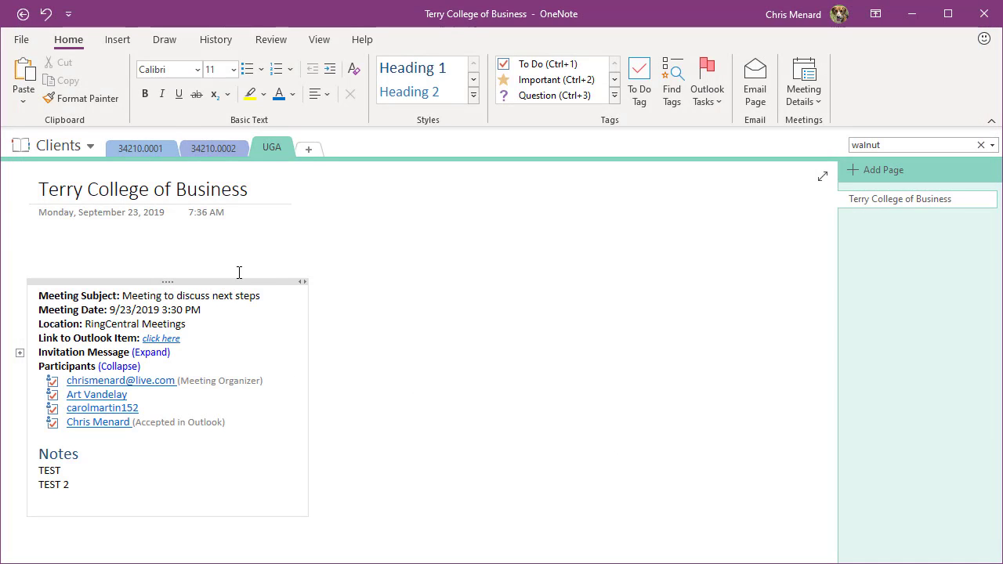
Step: Switch to the Training notebook and open the XLOOKUP page in its Excel section
{"action": "left_click", "coordinate": [59, 147]}
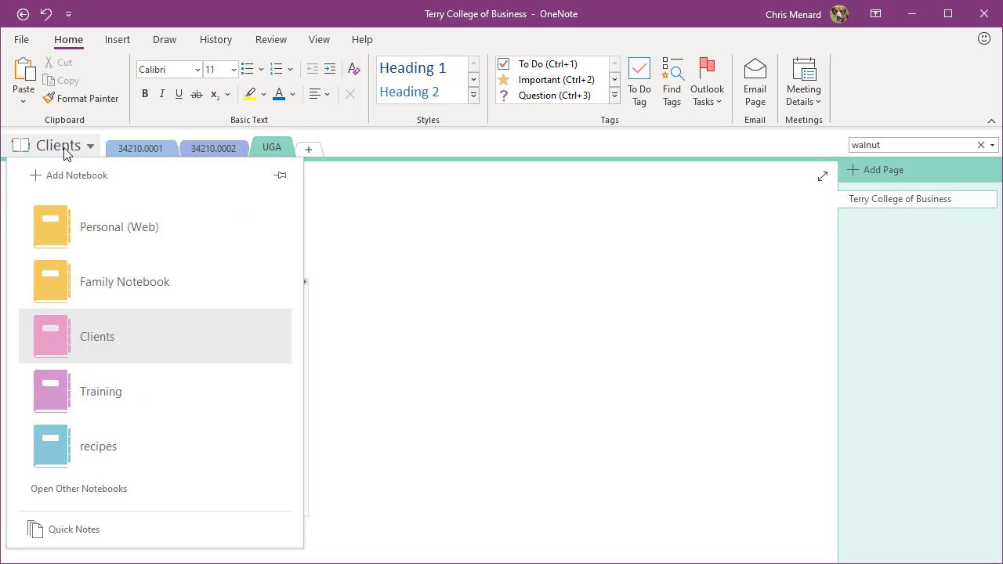
{"action": "left_click", "coordinate": [109, 391]}
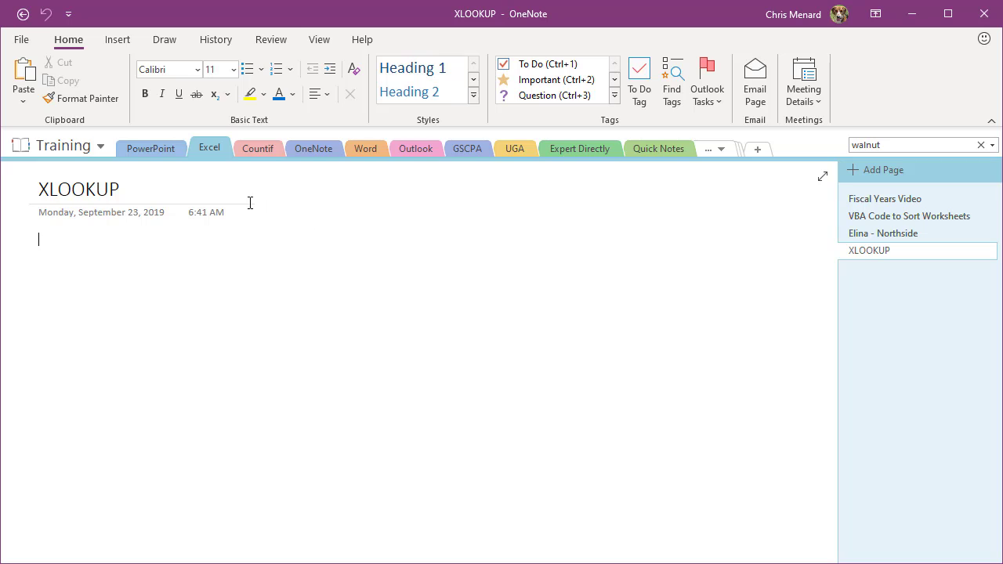
{"action": "left_click", "coordinate": [878, 256]}
Step: Switch to Chrome and open the XLOOKUP function in Excel article from the Google search results
{"action": "key", "text": "alt+Tab"}
{"action": "key", "text": "Tab"}
{"action": "key", "text": "Tab"}
{"action": "key", "text": "Tab"}
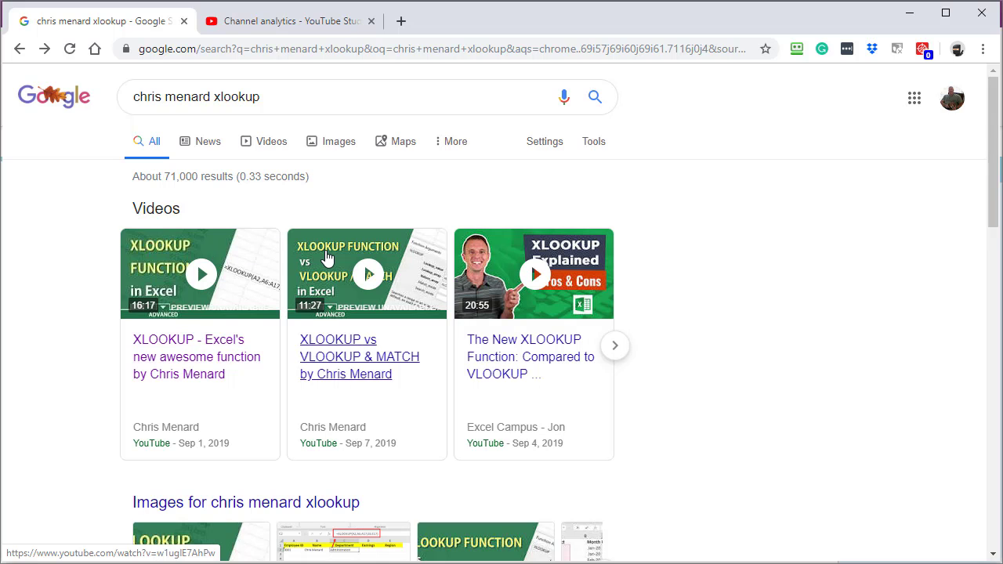
{"action": "scroll", "coordinate": [344, 260], "scroll_direction": "down", "scroll_amount": 3}
{"action": "scroll", "coordinate": [349, 261], "scroll_direction": "down", "scroll_amount": 3}
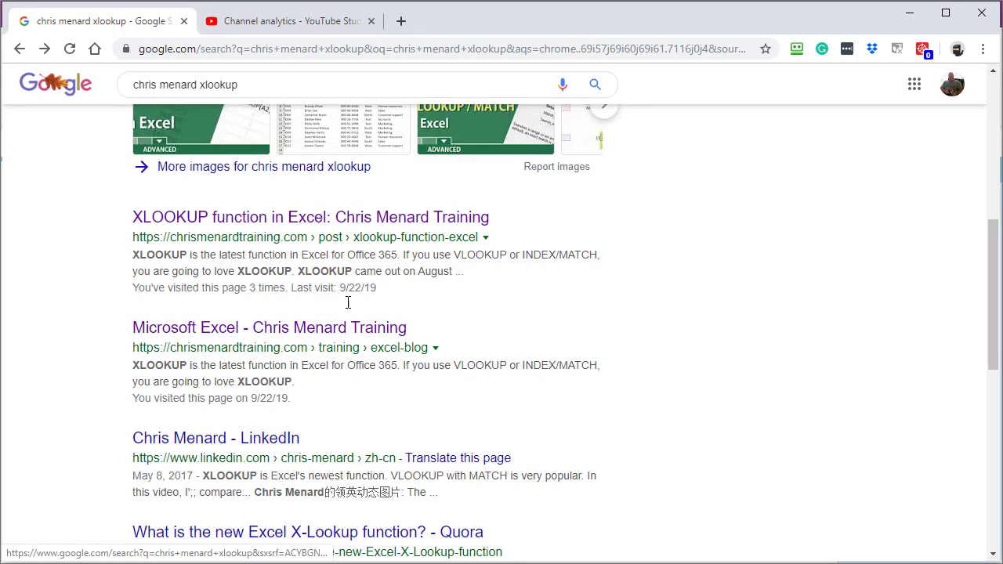
{"action": "left_click", "coordinate": [350, 227]}
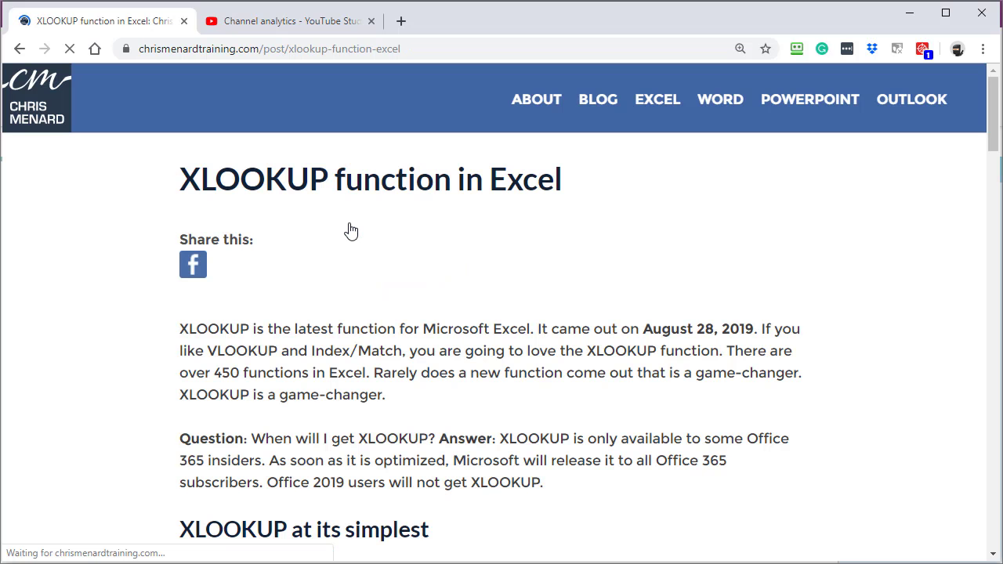
Step: Copy the article's two paragraphs above XLOOKUP at its simplest and paste them into the XLOOKUP page in OneNote
{"action": "scroll", "coordinate": [350, 231], "scroll_direction": "down", "scroll_amount": 6}
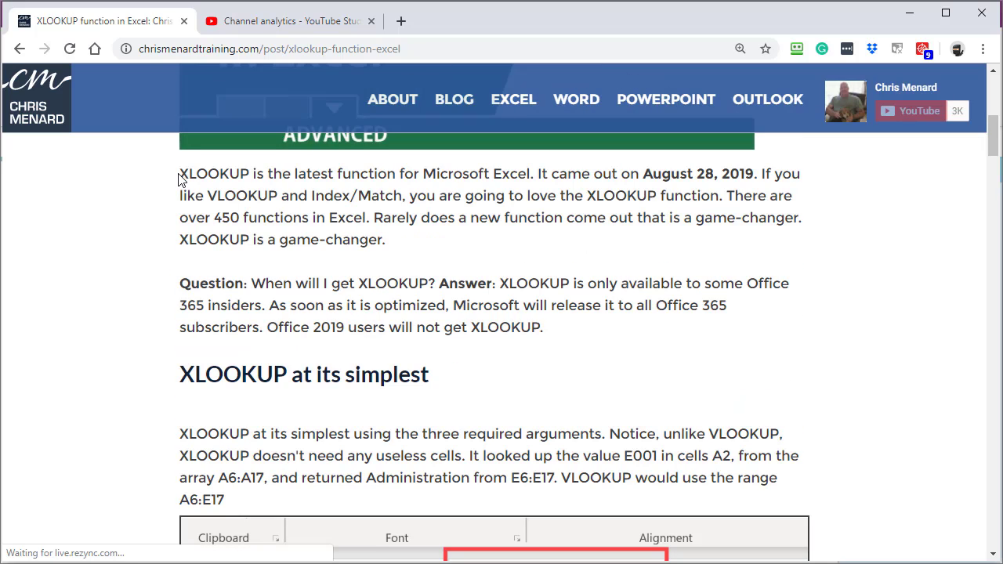
{"action": "left_click_drag", "start_coordinate": [181, 172], "coordinate": [567, 349]}
{"action": "key", "text": "ctrl+c"}
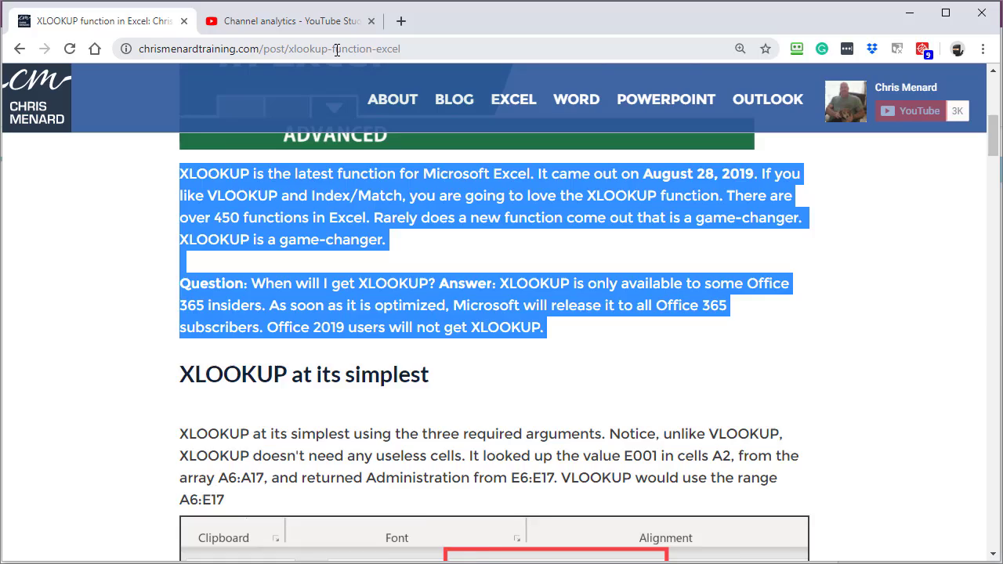
{"action": "key", "text": "alt+Tab"}
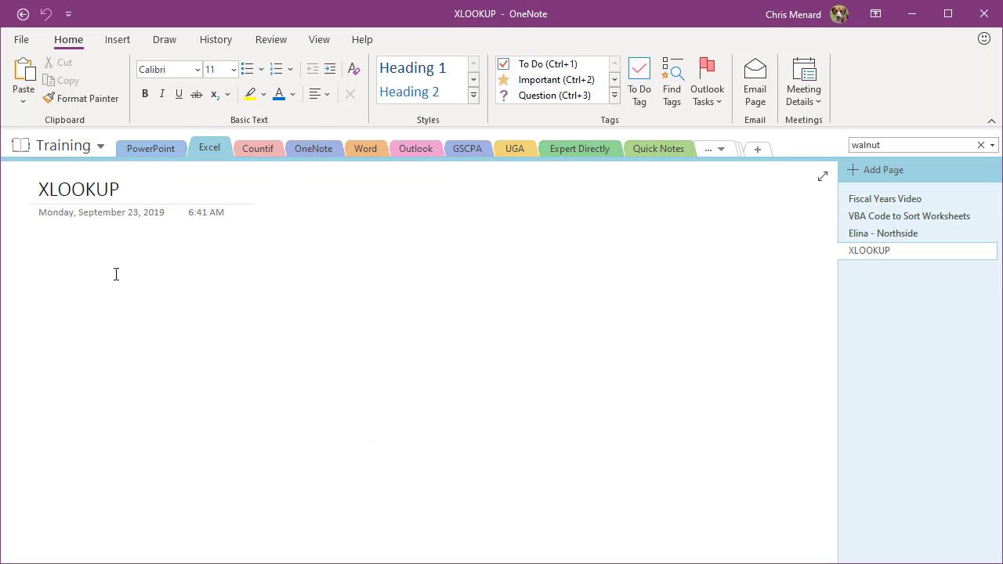
{"action": "key", "text": "ctrl+v"}
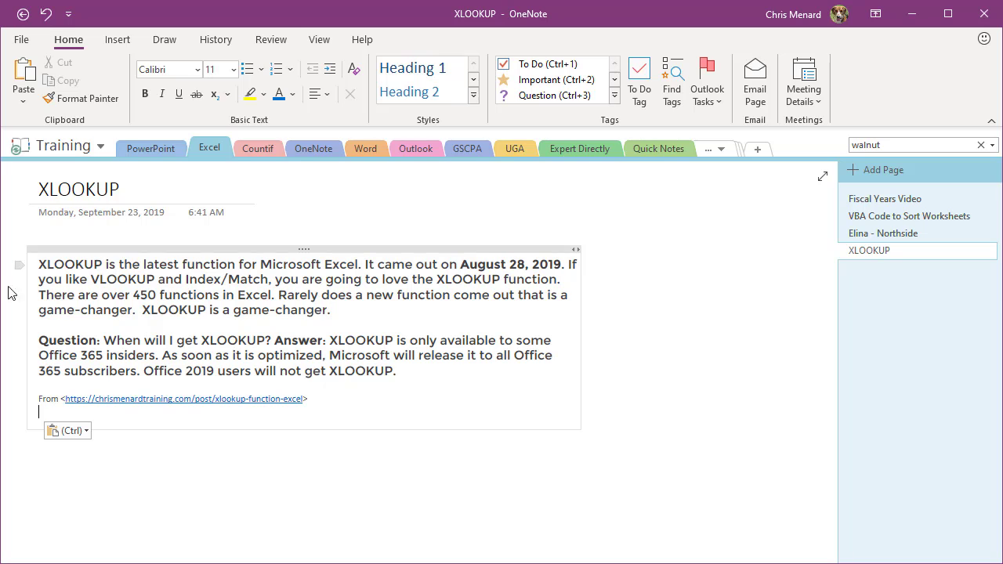
{"action": "left_click", "coordinate": [140, 424]}
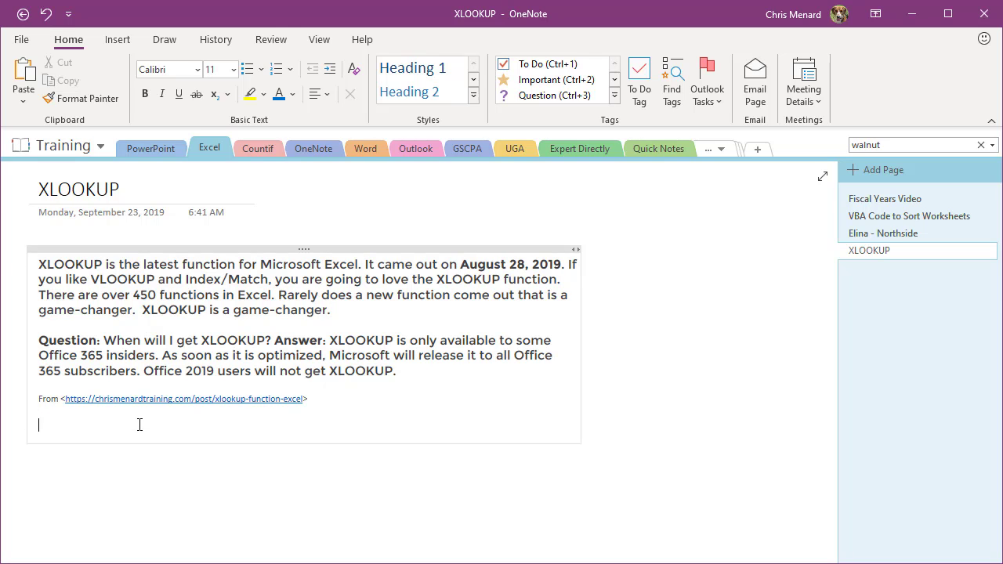
Step: Switch to Chrome and copy the link address of the first XLOOKUP video in the Google search results
{"action": "key", "text": "alt+Tab"}
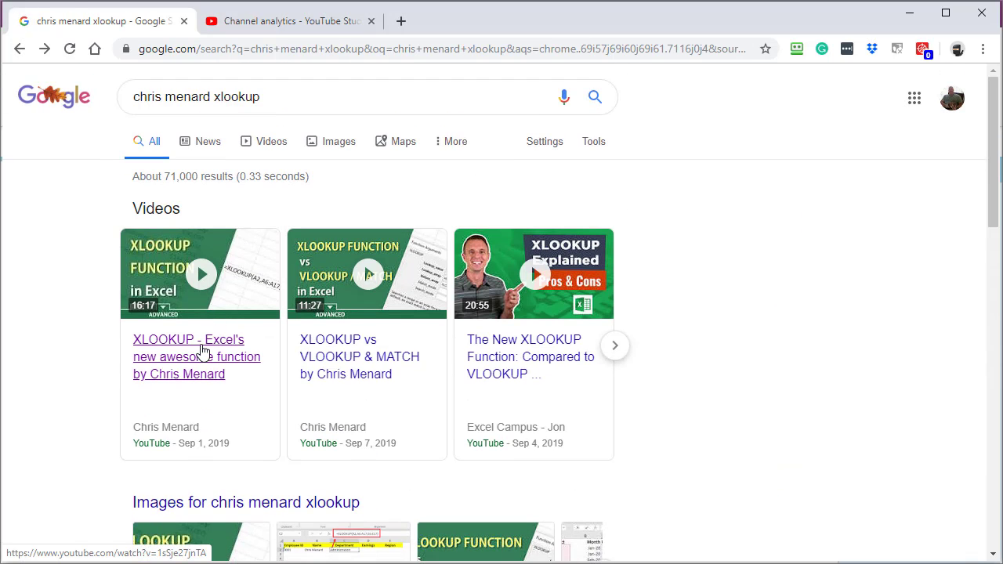
{"action": "right_click", "coordinate": [201, 350]}
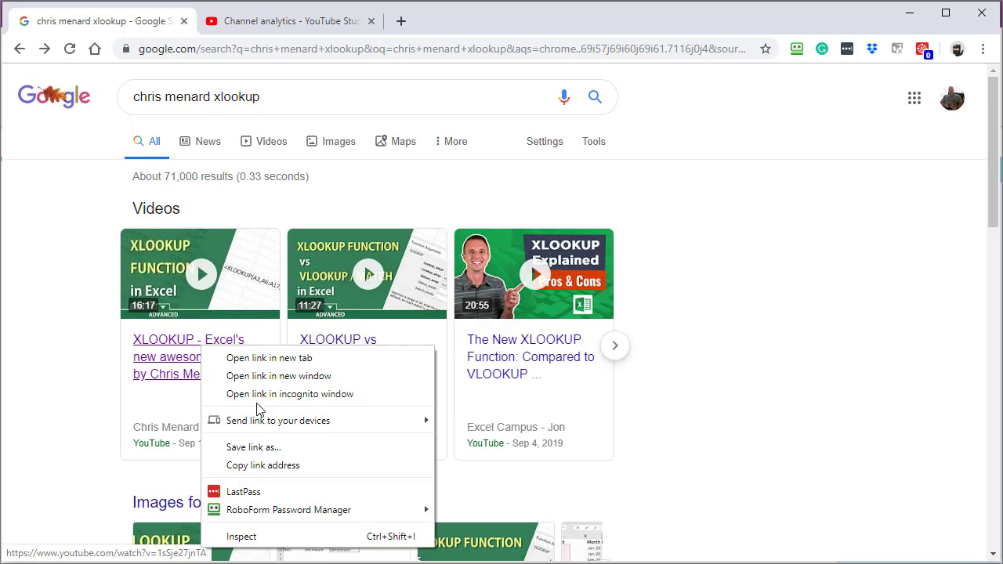
{"action": "left_click", "coordinate": [279, 466]}
Step: Return to OneNote, add a page titled XLOOKUP Video to the Excel section, and paste the copied video link into it
{"action": "key", "text": "alt+Tab"}
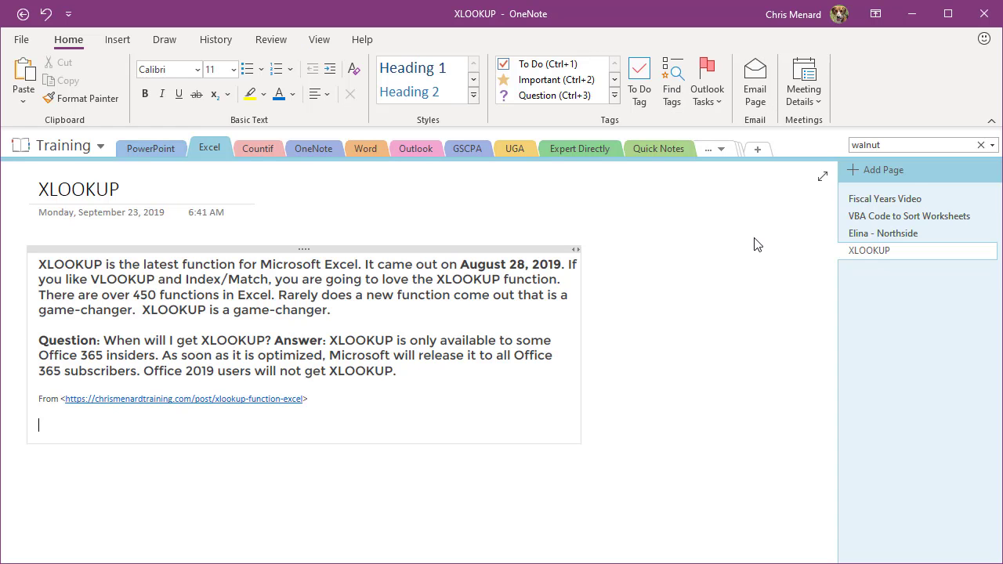
{"action": "left_click", "coordinate": [892, 171]}
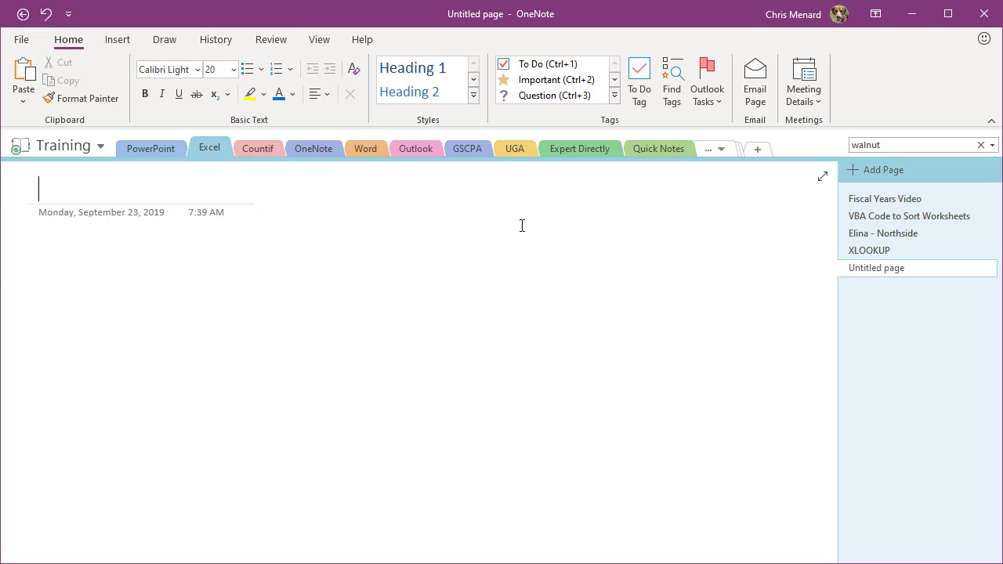
{"action": "type", "text": "XLOOK"}
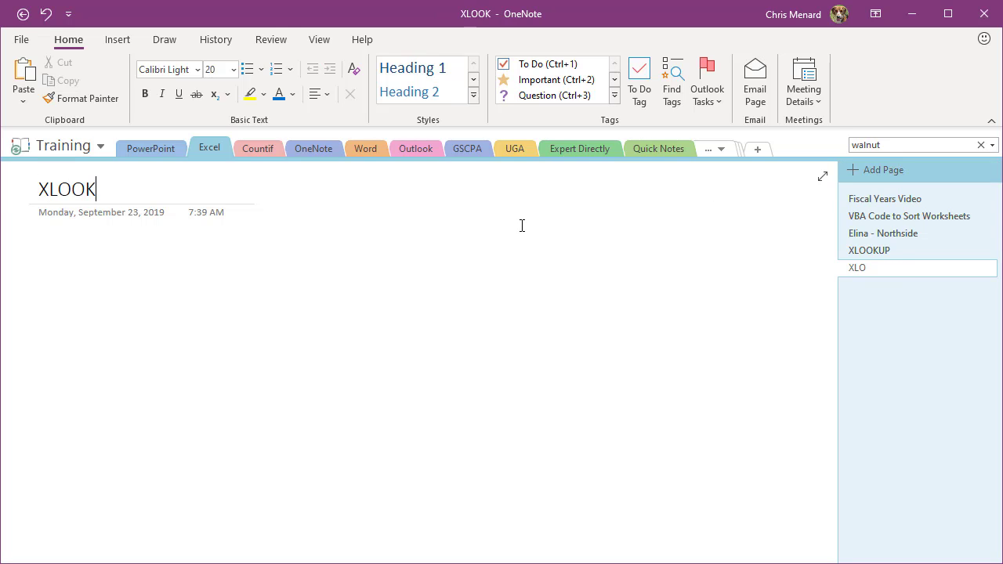
{"action": "type", "text": "UP Video"}
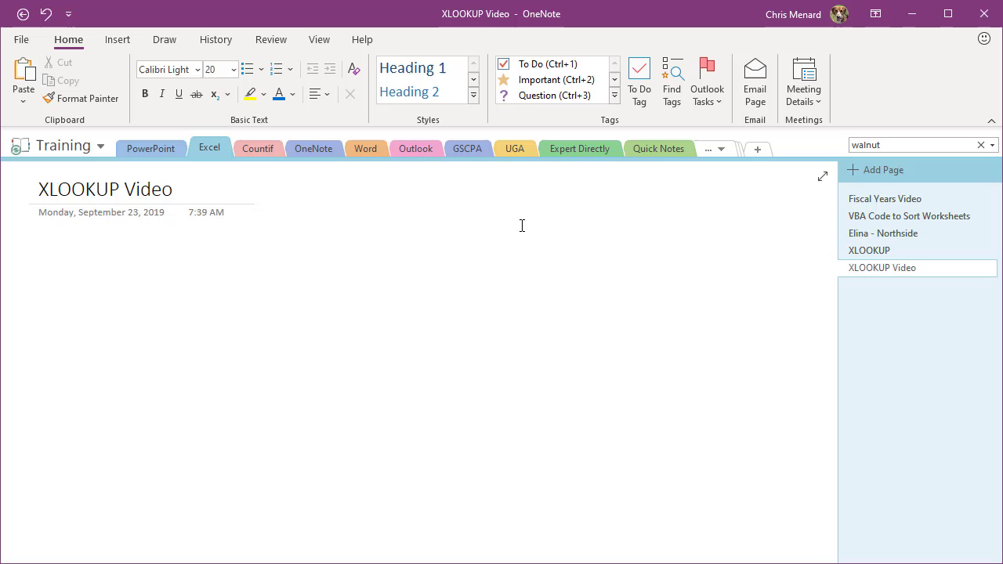
{"action": "key", "text": "Return"}
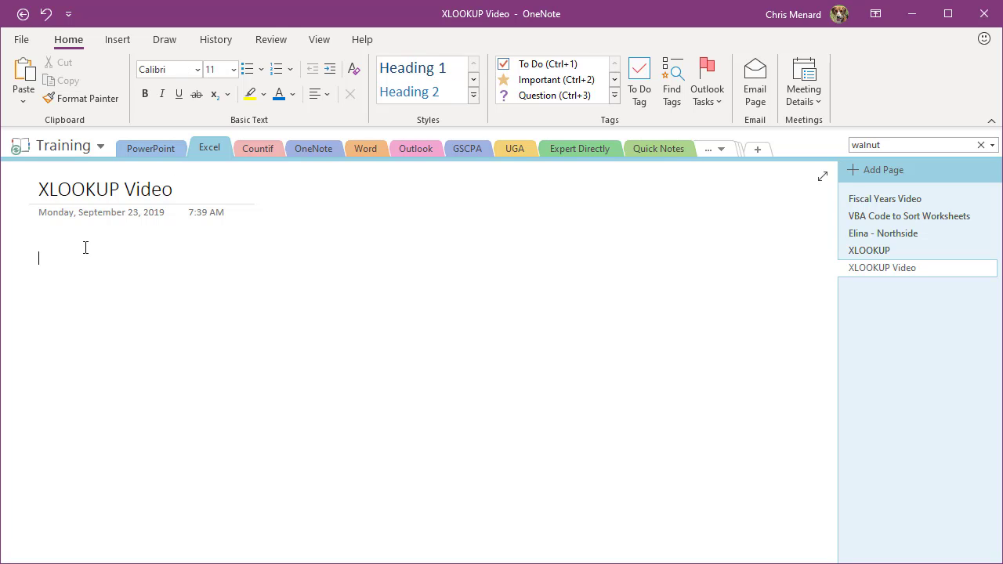
{"action": "key", "text": "ctrl+v"}
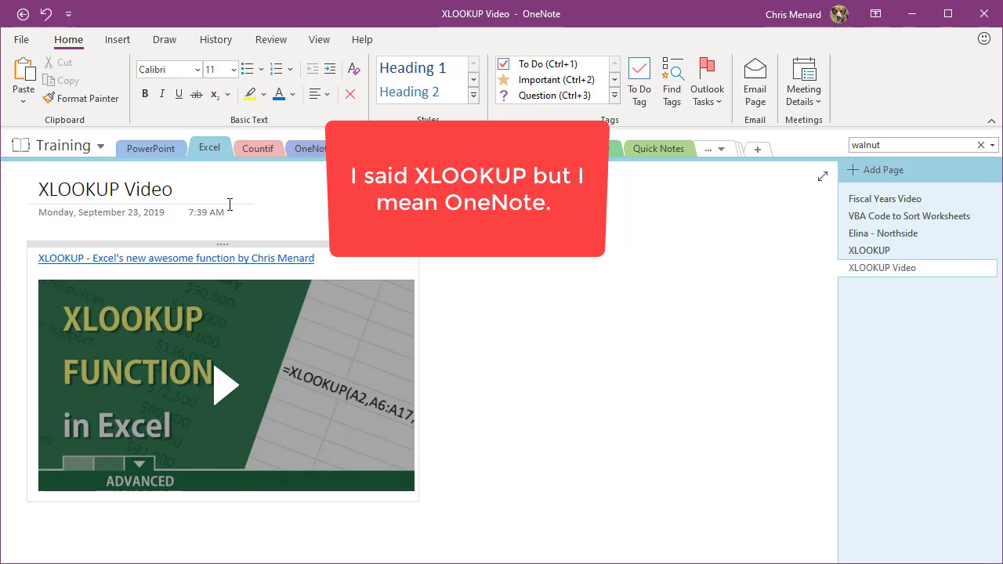
Step: Open the XLOOKUP page and search within it for xlookup
{"action": "left_click", "coordinate": [876, 252]}
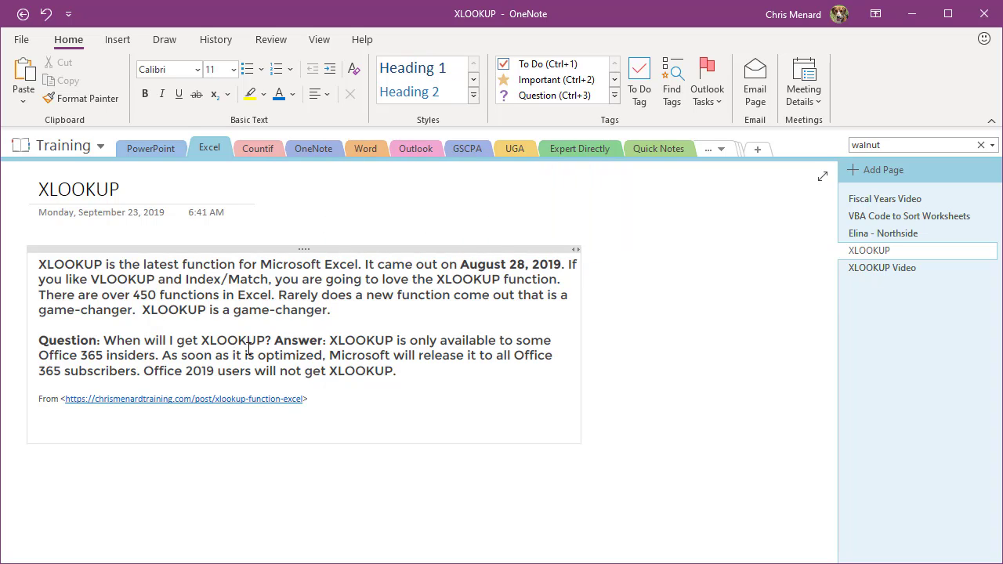
{"action": "key", "text": "ctrl+f"}
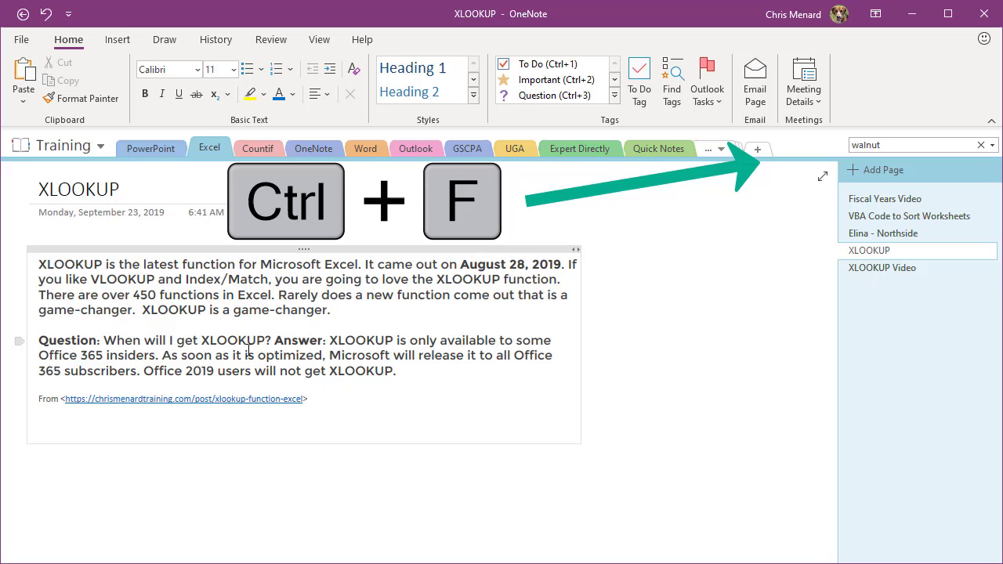
{"action": "key", "text": "ctrl+f"}
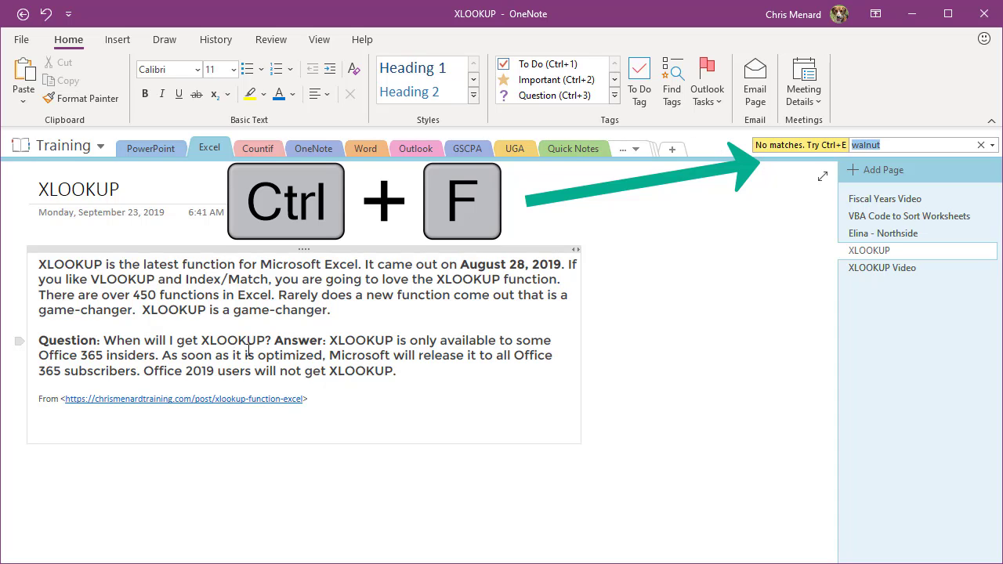
{"action": "type", "text": "xlookup"}
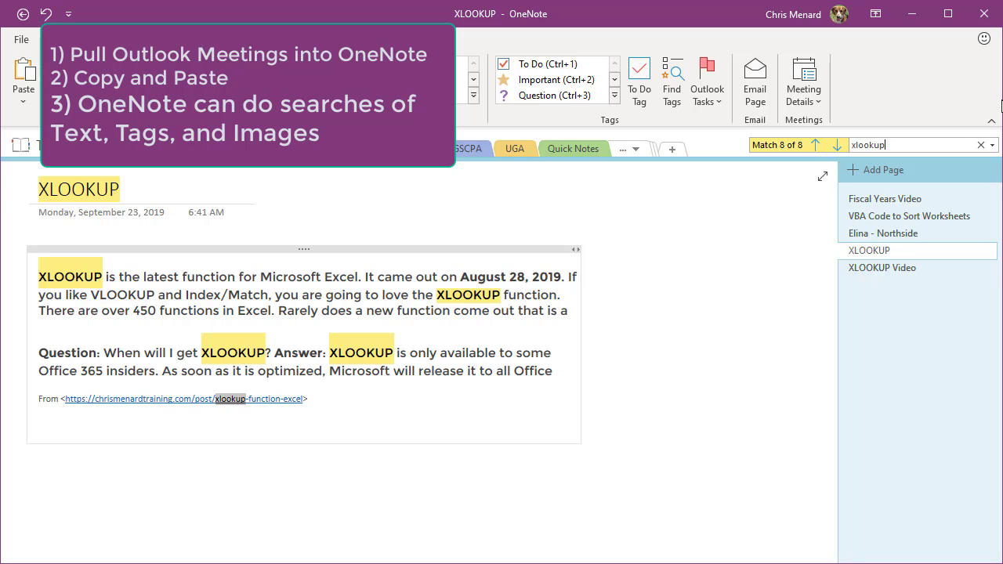
Step: Narrow the OneNote window, switch to the Clients notebook, and add the line XLOOKUP below the Terry College of Business meeting notes
{"action": "left_click_drag", "start_coordinate": [1001, 105], "coordinate": [897, 149]}
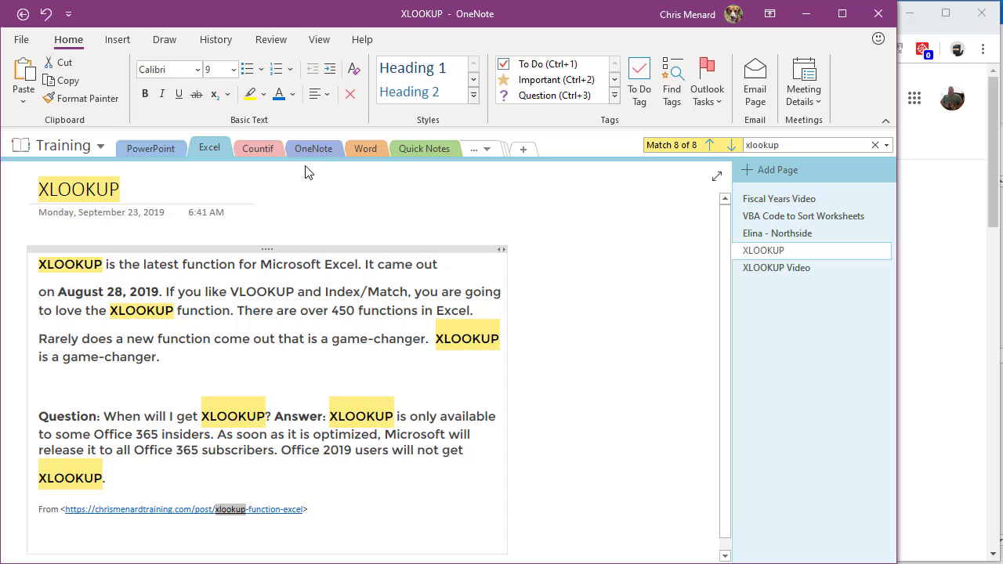
{"action": "left_click", "coordinate": [87, 149]}
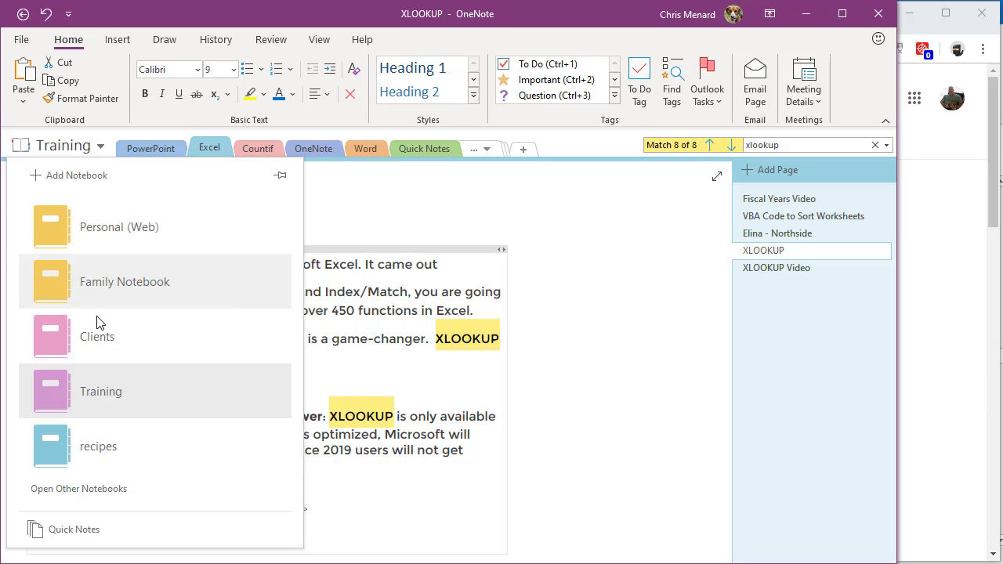
{"action": "left_click", "coordinate": [97, 337]}
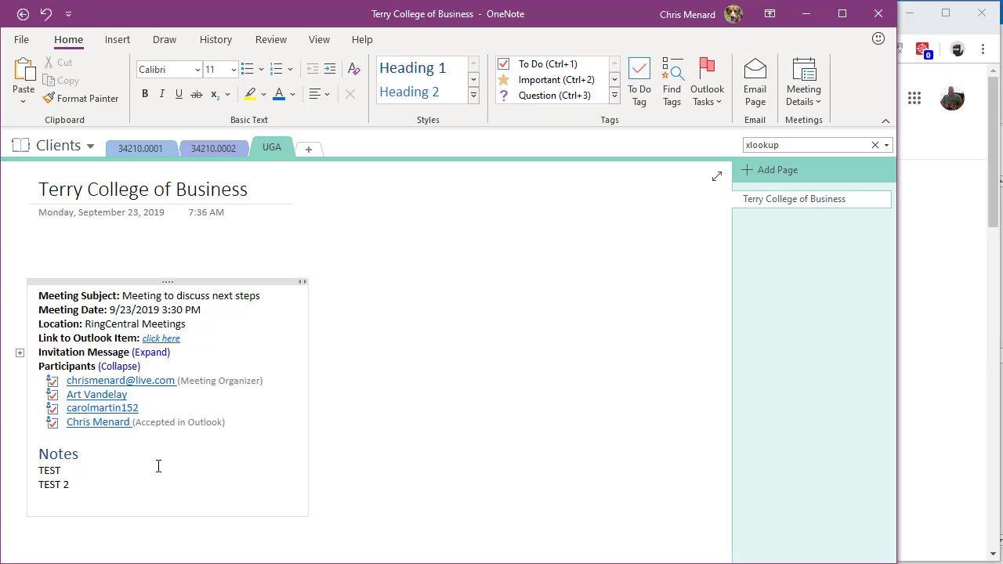
{"action": "key", "text": "Return"}
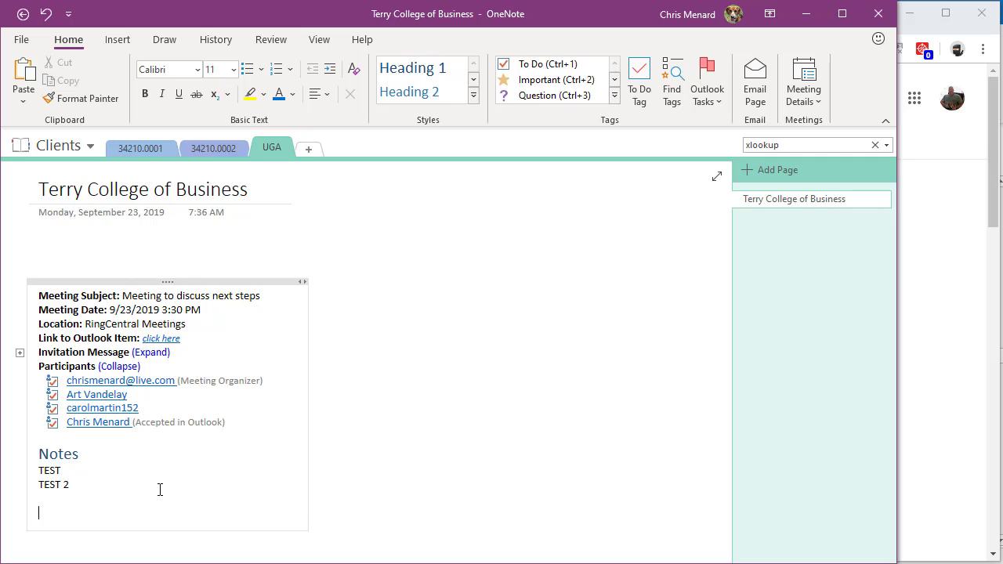
{"action": "type", "text": "XLOOKUP"}
{"action": "key", "text": "Return"}
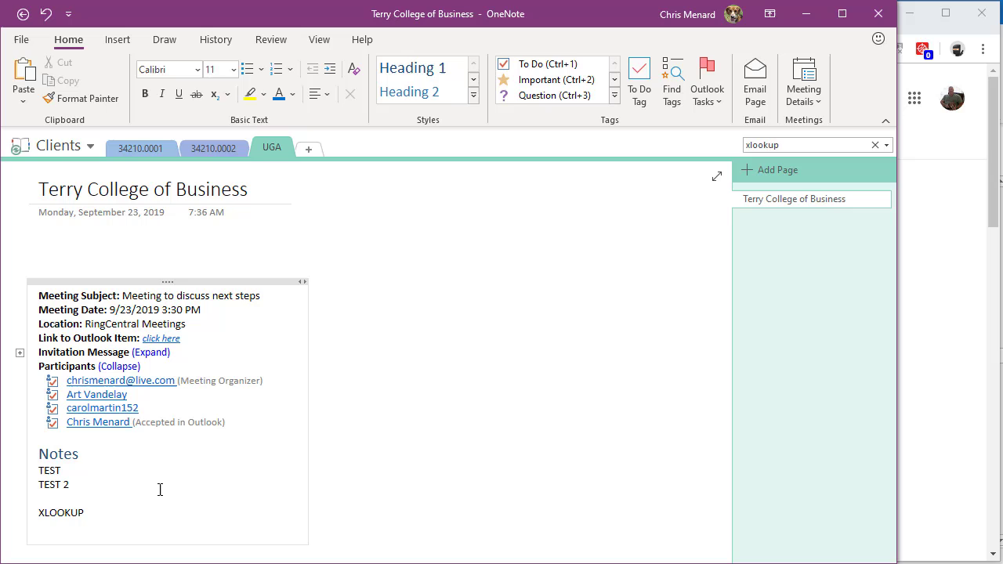
Step: Search the Terry College of Business page for xlookup and extend the search to all notebooks
{"action": "key", "text": "ctrl+f"}
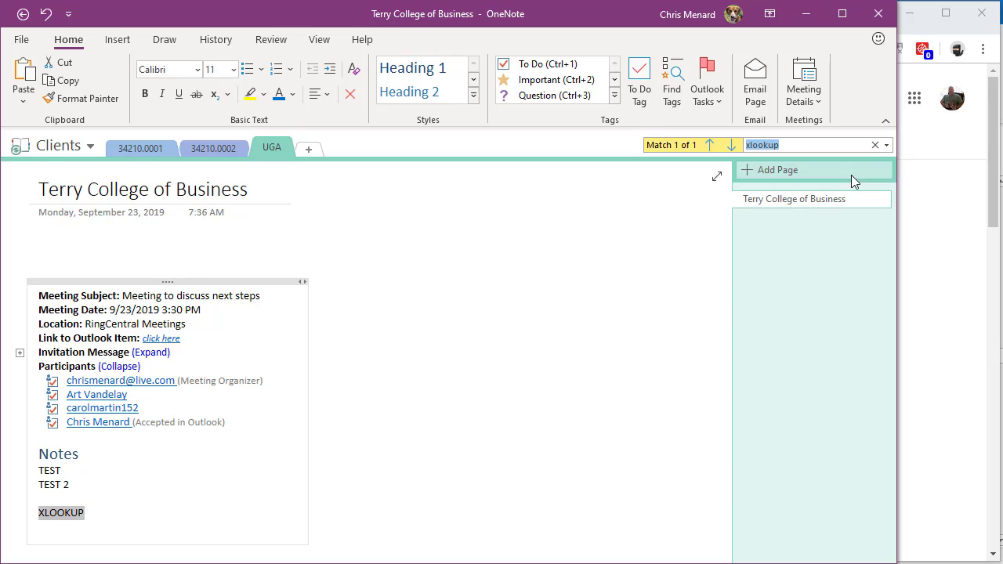
{"action": "left_click", "coordinate": [886, 146]}
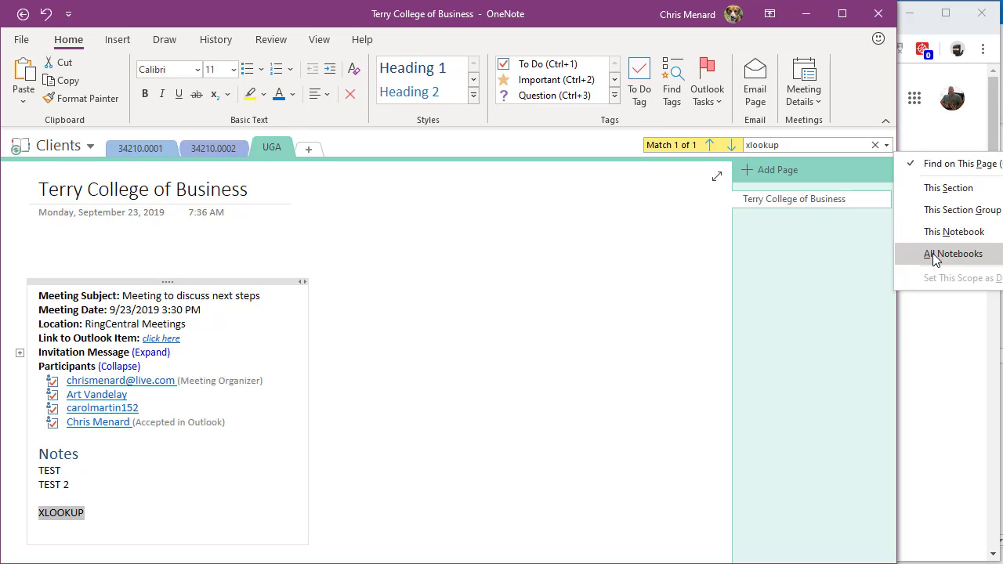
{"action": "left_click", "coordinate": [935, 254]}
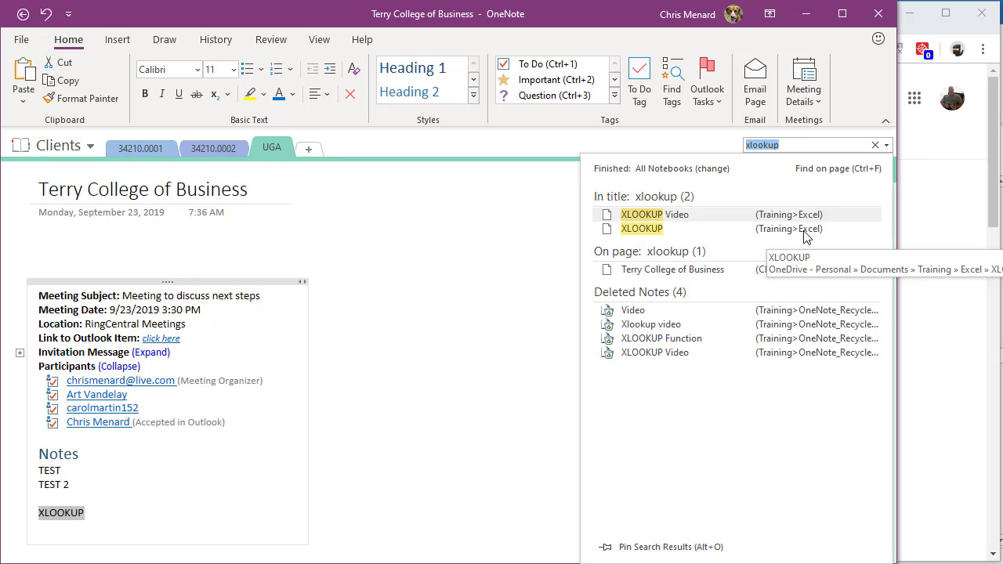
Step: View the XLOOKUP and XLOOKUP Video pages from the search results, ending on the XLOOKUP page with the results closed
{"action": "left_click", "coordinate": [656, 238]}
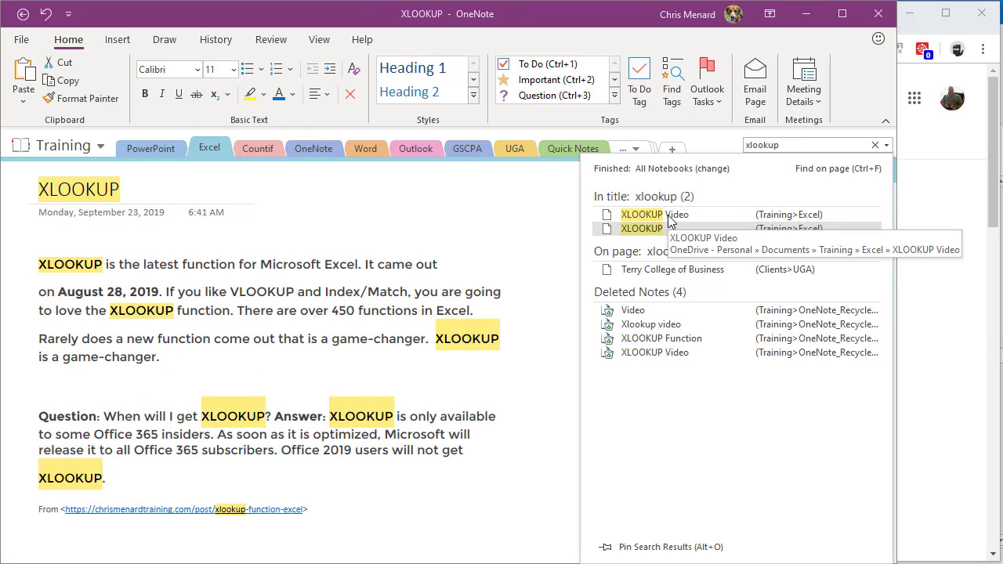
{"action": "left_click", "coordinate": [670, 220]}
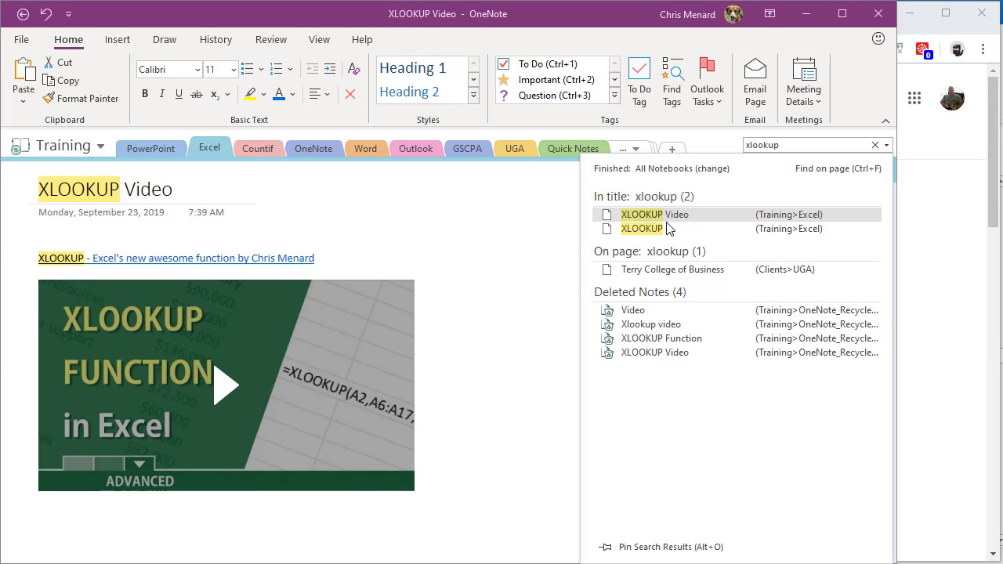
{"action": "left_click", "coordinate": [668, 229]}
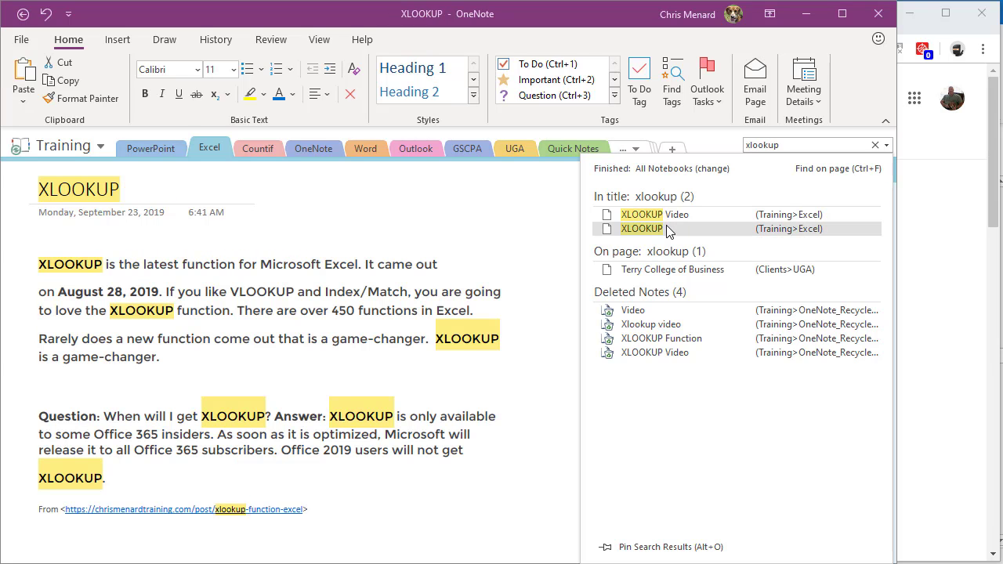
{"action": "left_click", "coordinate": [478, 237]}
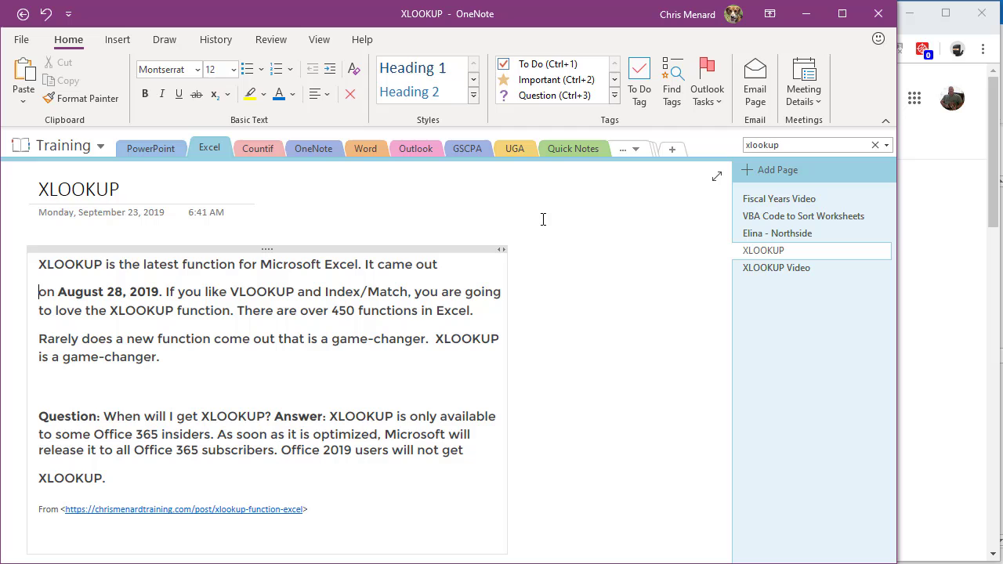
Step: Search all notebooks for walnut and view the 2019_09_23 6_21 AM Office Lens page from the results
{"action": "left_click", "coordinate": [791, 144]}
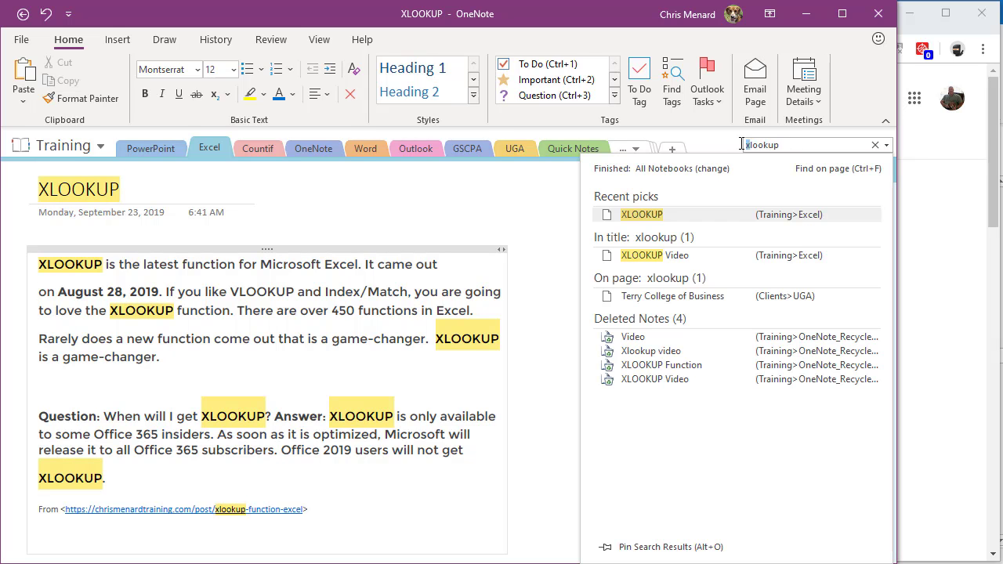
{"action": "key", "text": "BackSpace"}
{"action": "key", "text": "BackSpace"}
{"action": "key", "text": "BackSpace"}
{"action": "key", "text": "BackSpace"}
{"action": "key", "text": "BackSpace"}
{"action": "key", "text": "BackSpace"}
{"action": "key", "text": "BackSpace"}
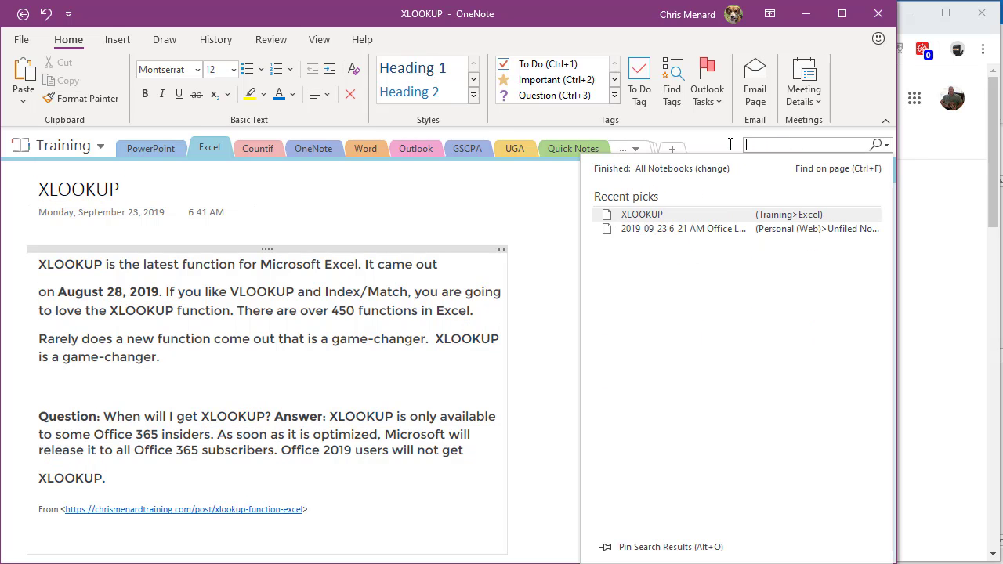
{"action": "type", "text": "walnut"}
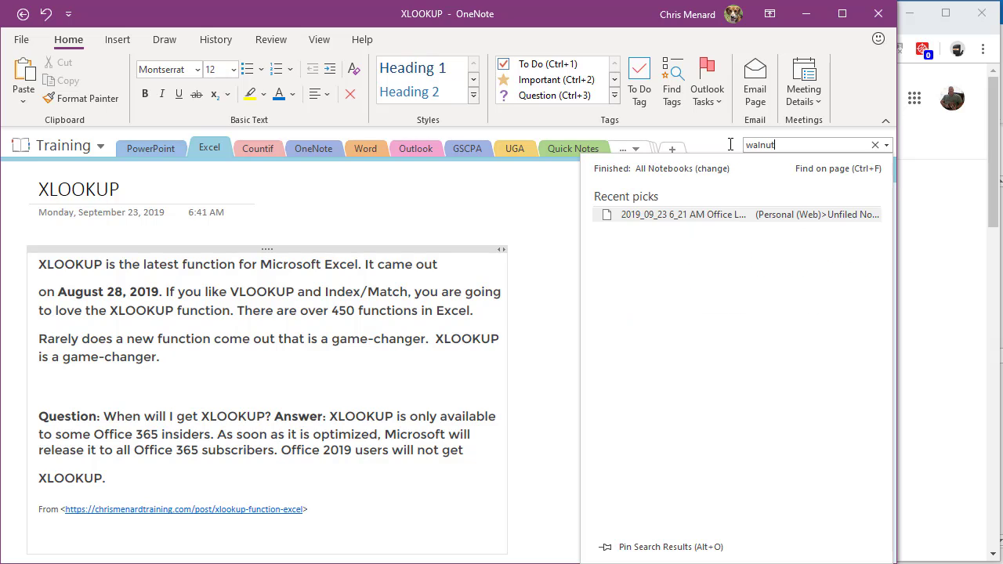
{"action": "left_click", "coordinate": [886, 145]}
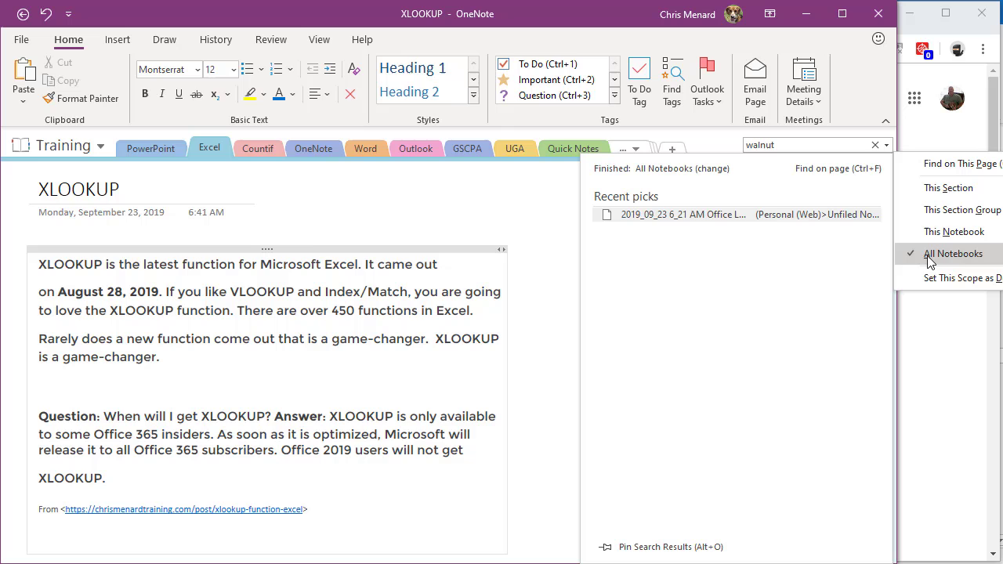
{"action": "left_click", "coordinate": [744, 214]}
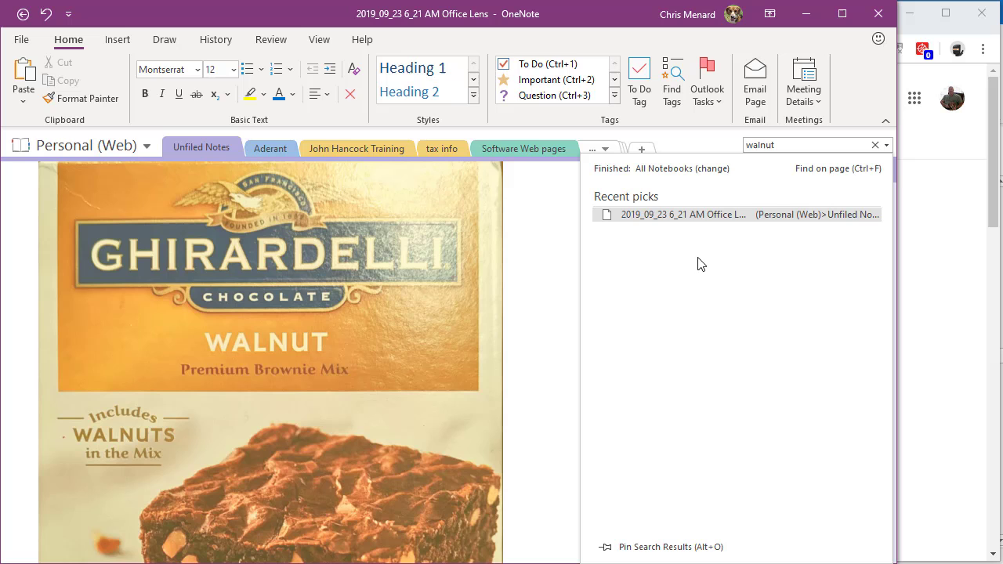
Step: Search again for waln, open the Office Lens page, clear the search, and widen the window to view the page from its title
{"action": "left_click", "coordinate": [876, 145]}
{"action": "left_click", "coordinate": [806, 146]}
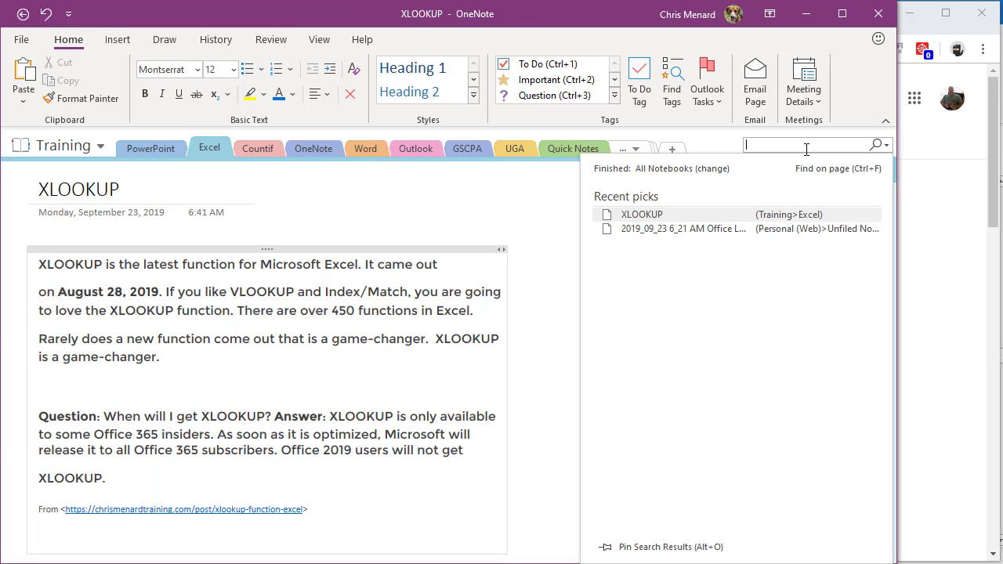
{"action": "type", "text": "waln"}
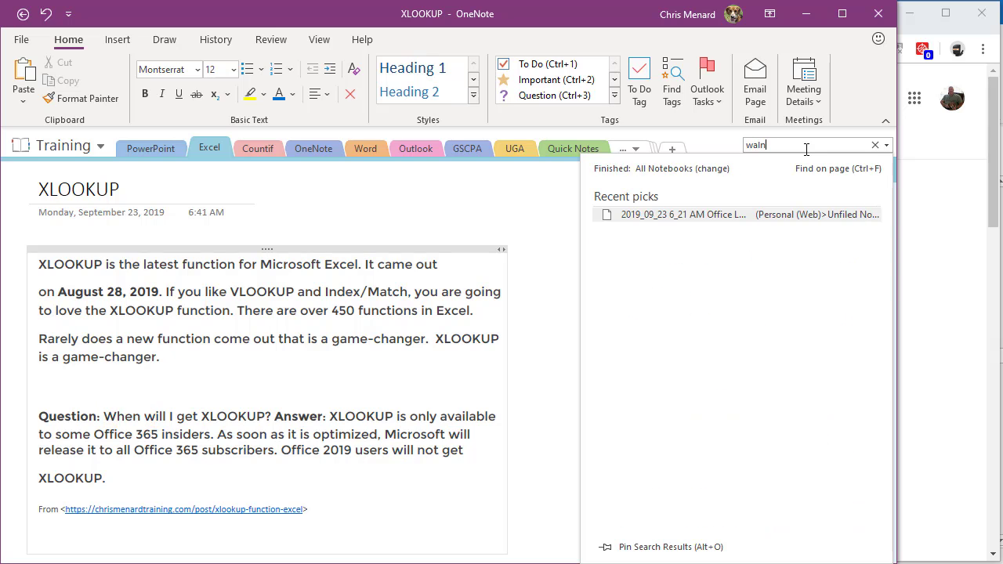
{"action": "left_click", "coordinate": [739, 217]}
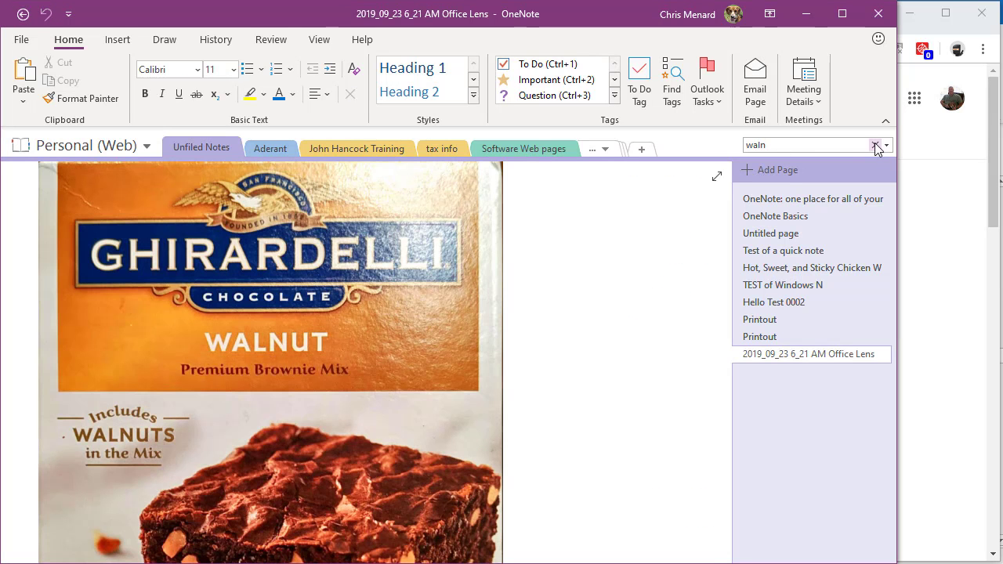
{"action": "left_click", "coordinate": [877, 149]}
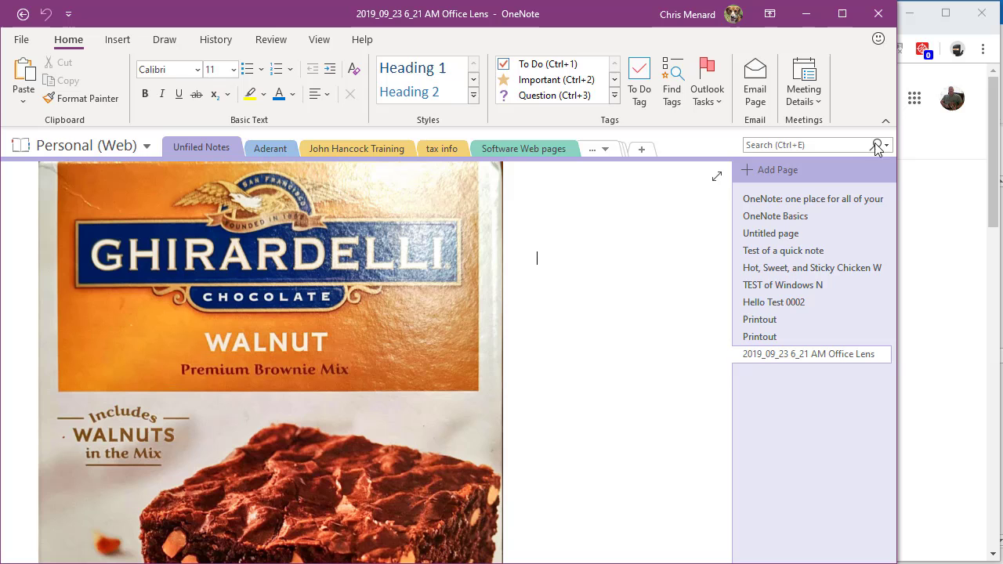
{"action": "left_click_drag", "start_coordinate": [897, 179], "coordinate": [998, 188]}
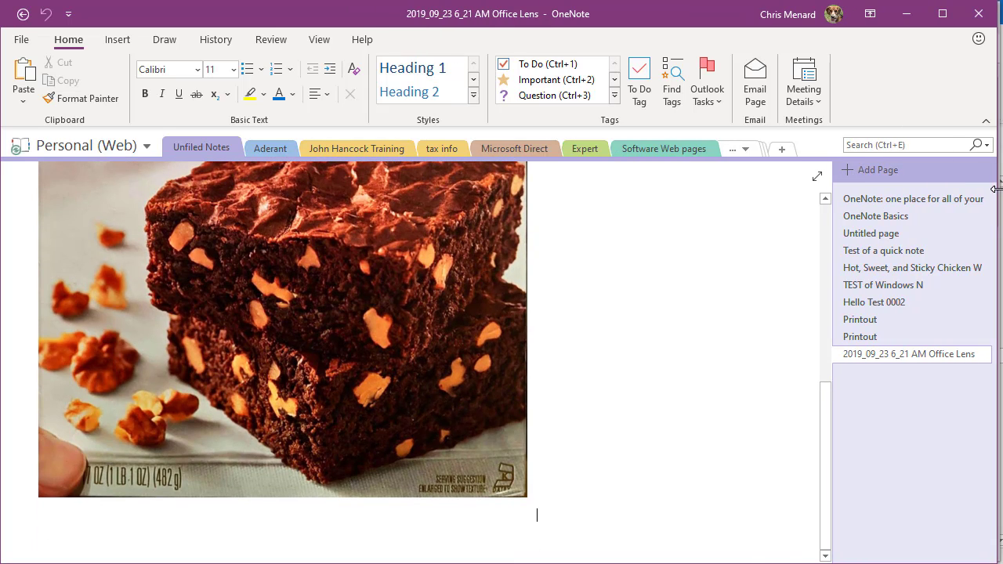
{"action": "scroll", "coordinate": [616, 286], "scroll_direction": "up", "scroll_amount": 5}
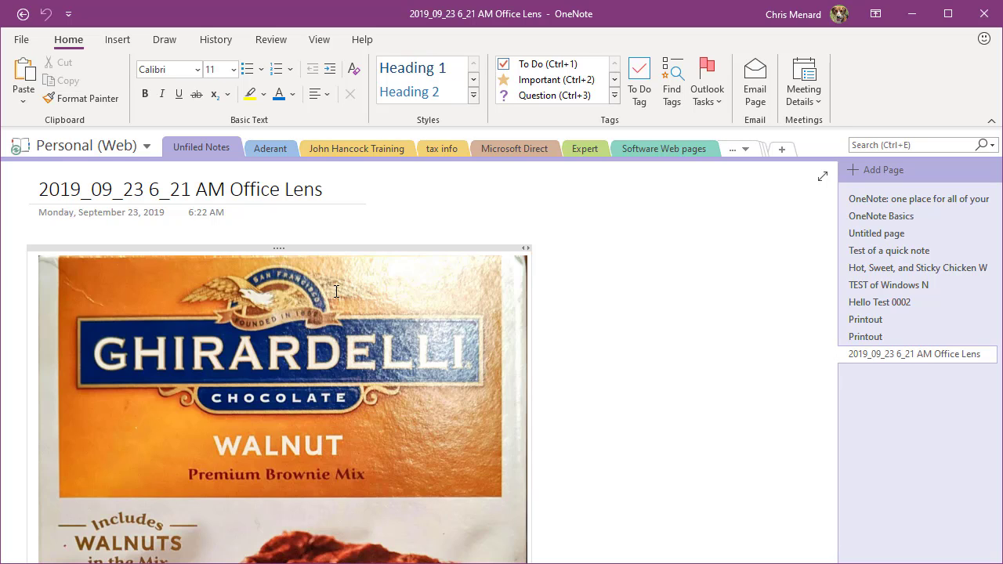
Step: Copy the text from the Ghirardelli brownie mix picture and paste it into the blank area beside the picture
{"action": "right_click", "coordinate": [336, 292]}
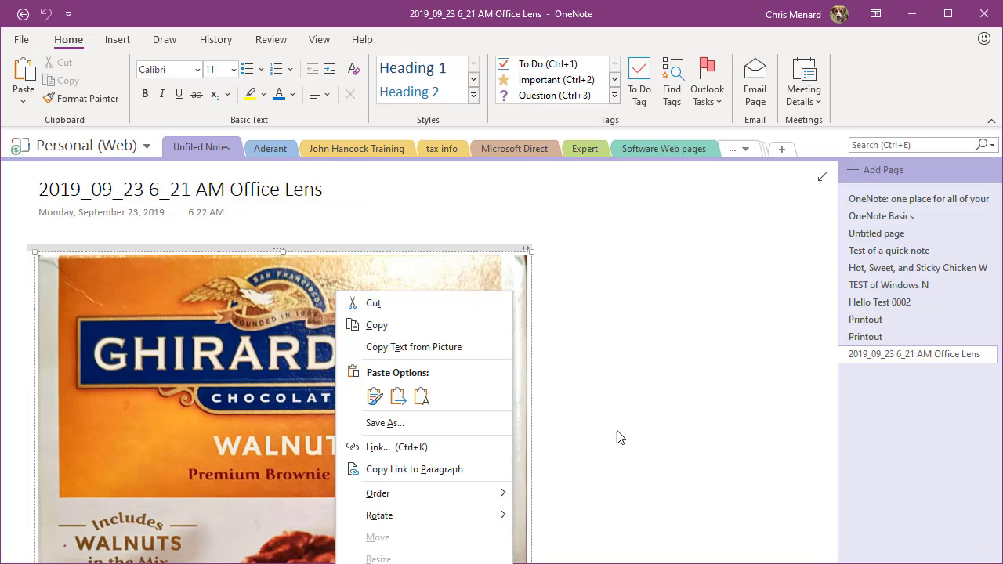
{"action": "left_click", "coordinate": [437, 350]}
{"action": "scroll", "coordinate": [437, 352], "scroll_direction": "down", "scroll_amount": 5}
{"action": "scroll", "coordinate": [519, 343], "scroll_direction": "up", "scroll_amount": 5}
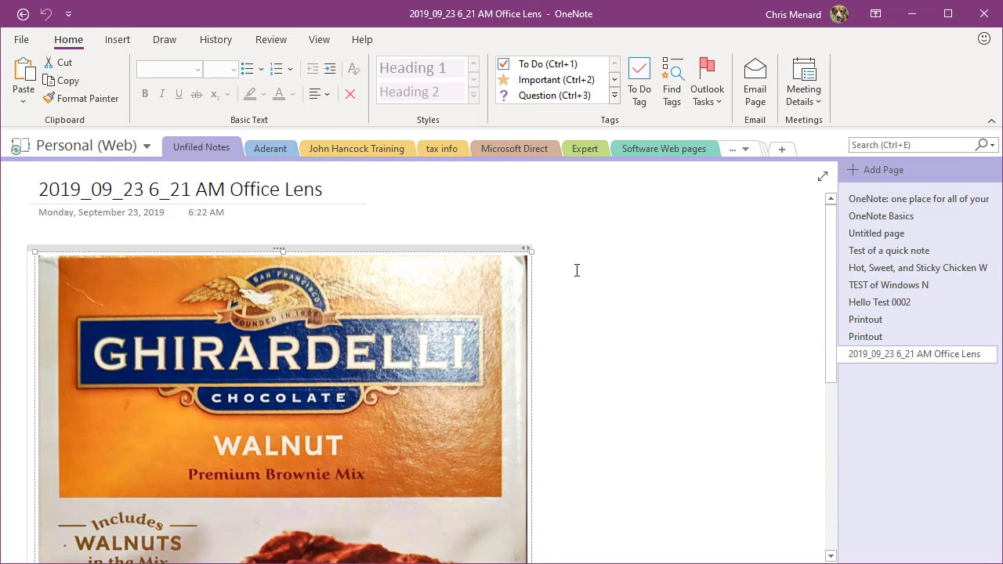
{"action": "left_click", "coordinate": [580, 261]}
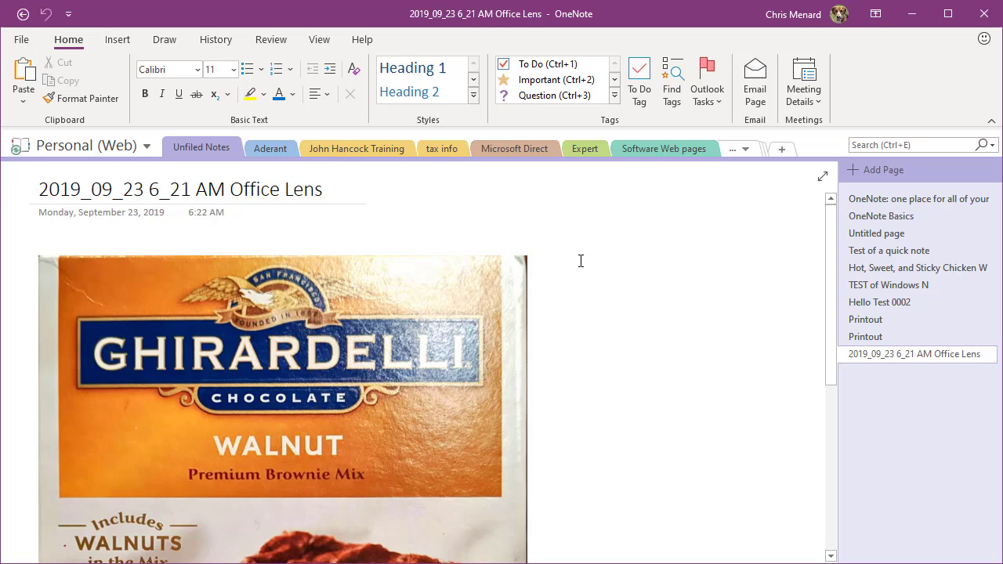
{"action": "key", "text": "ctrl+v"}
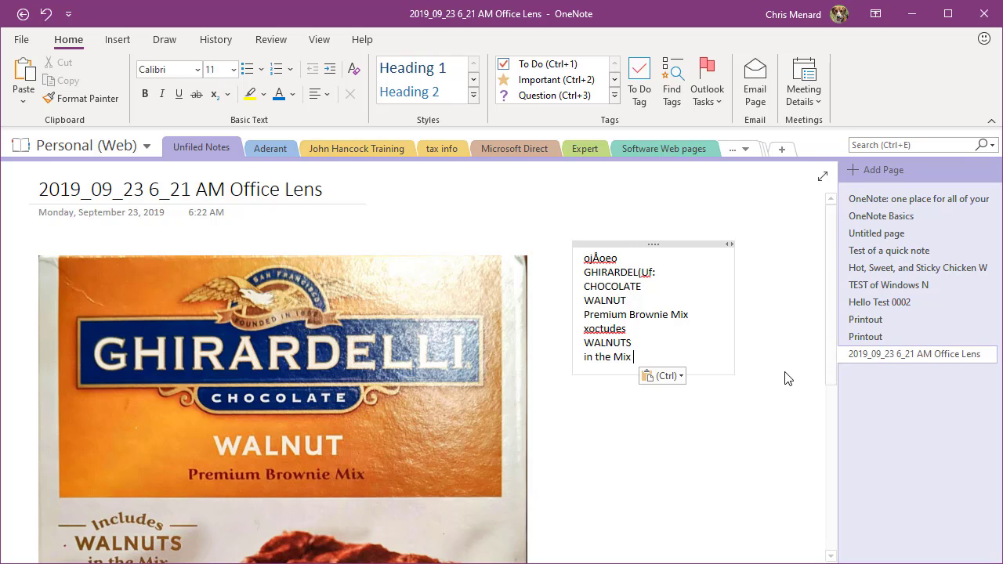
Step: Highlight the words WALNUT and WALNUTS in the pasted text to compare them with the picture, and deselect the text
{"action": "left_click", "coordinate": [656, 272]}
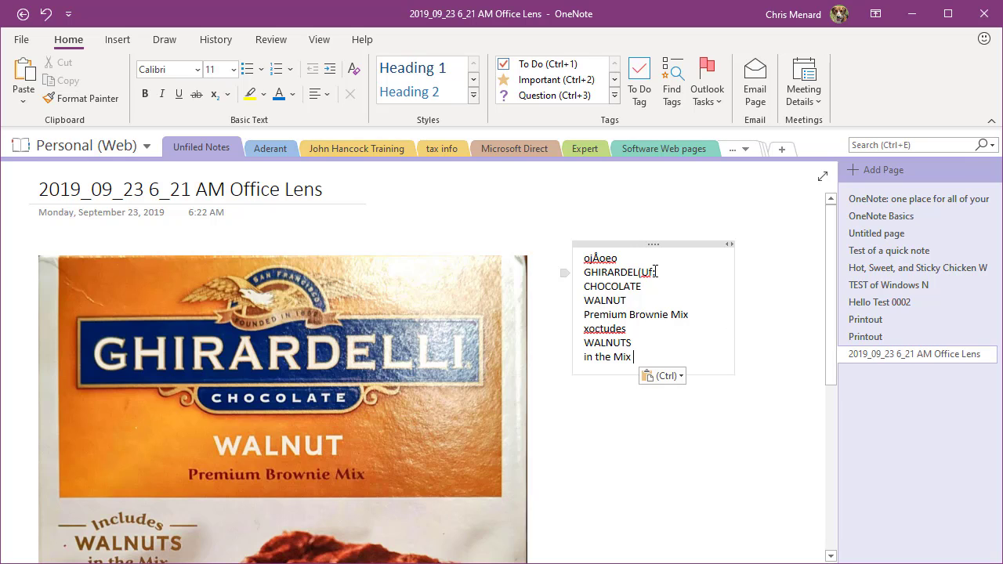
{"action": "double_click", "coordinate": [620, 301]}
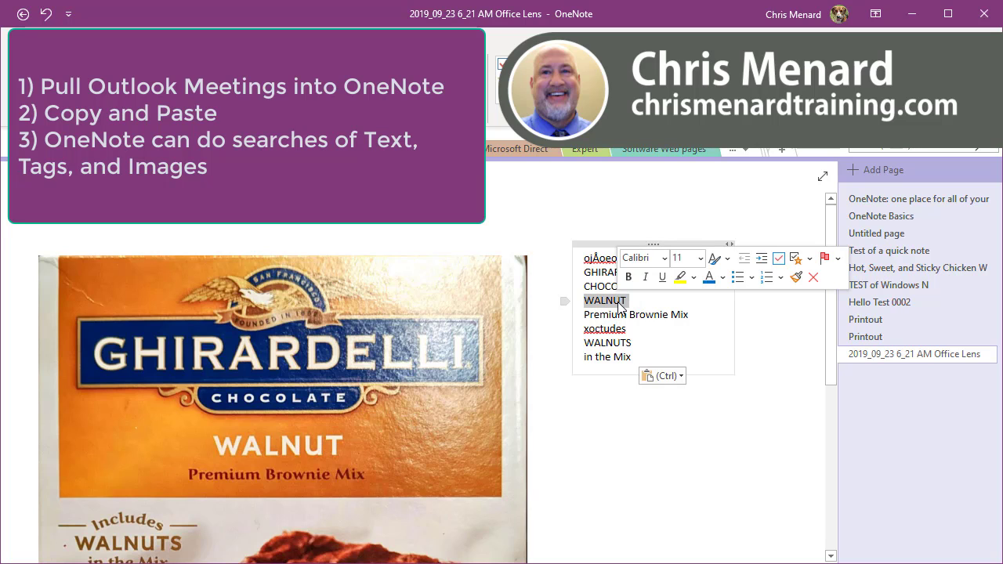
{"action": "double_click", "coordinate": [608, 342]}
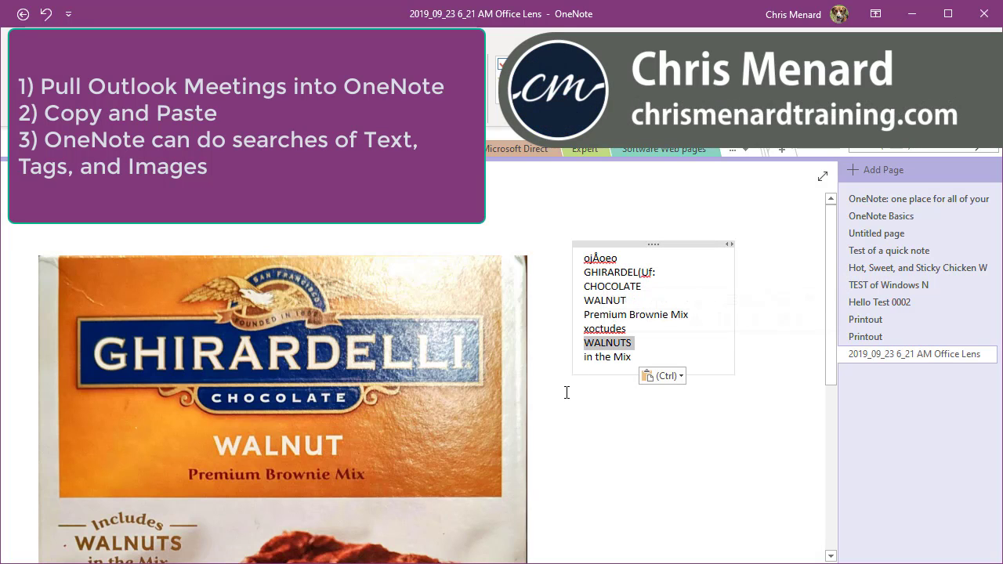
{"action": "left_click", "coordinate": [588, 412]}
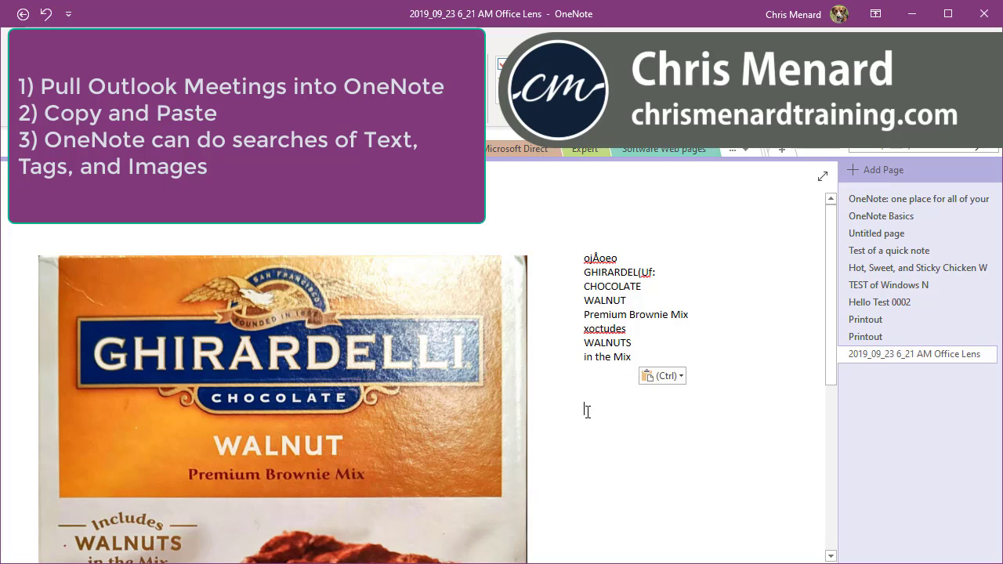